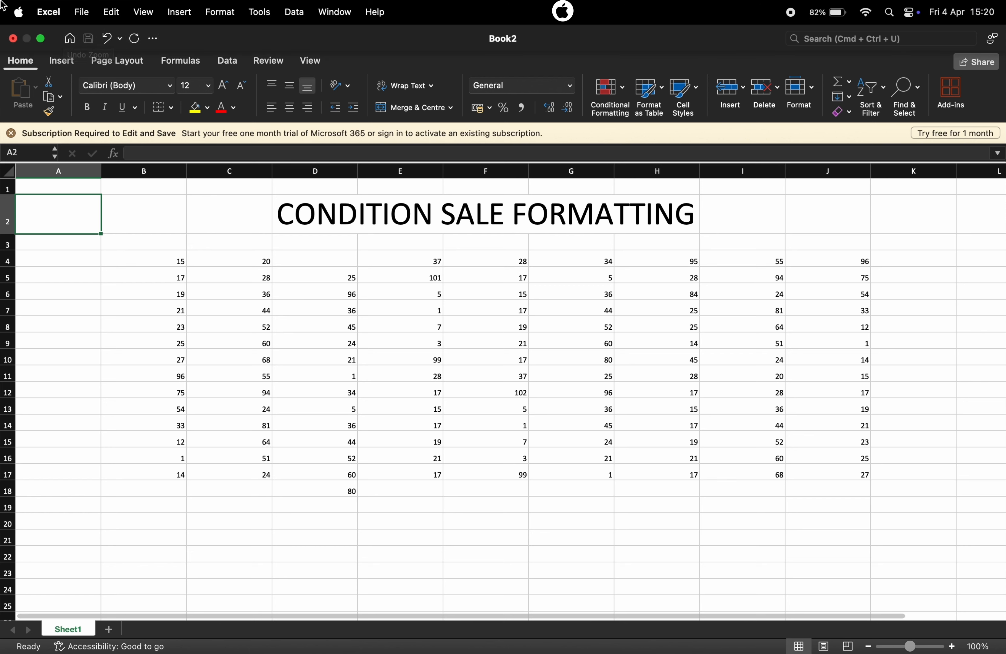
Examine the numeric values throughout the table, including those above 100 and the lowest entries
left_click(439, 363)
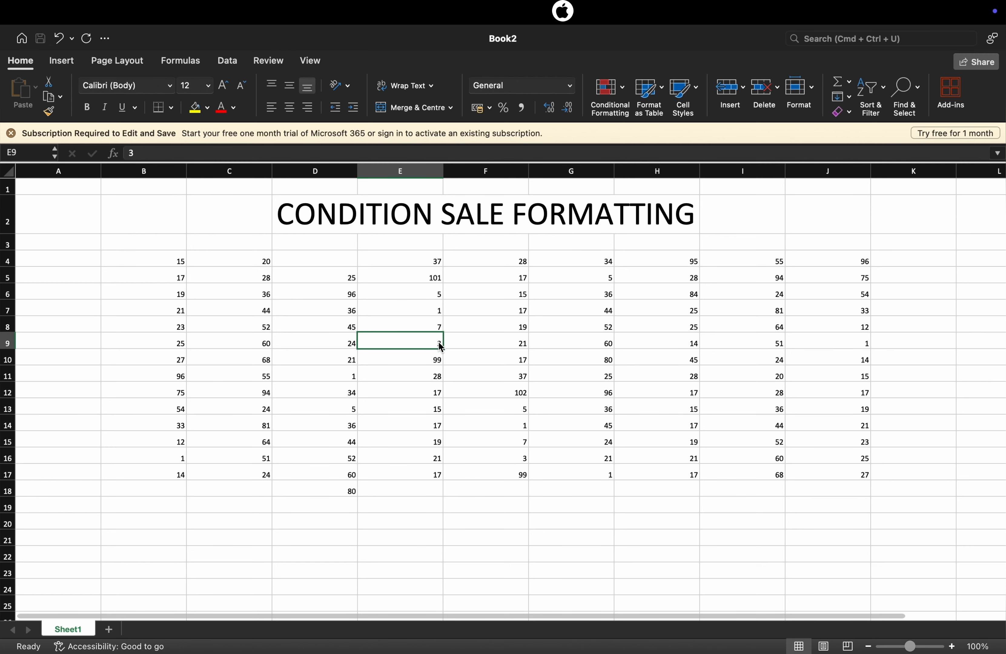
left_click(506, 362)
left_click(526, 395)
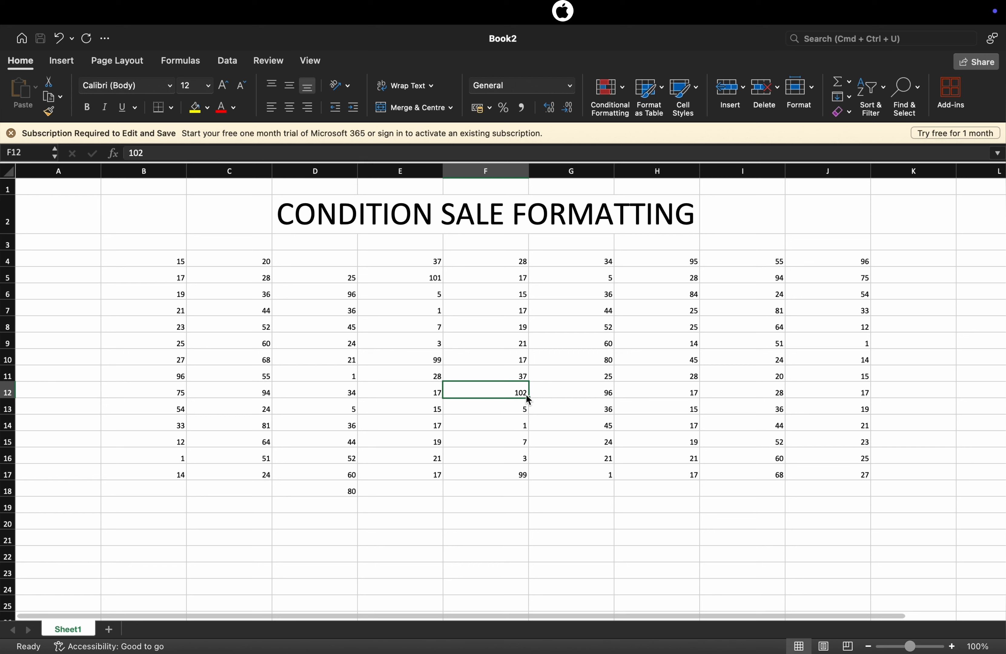
left_click(420, 423)
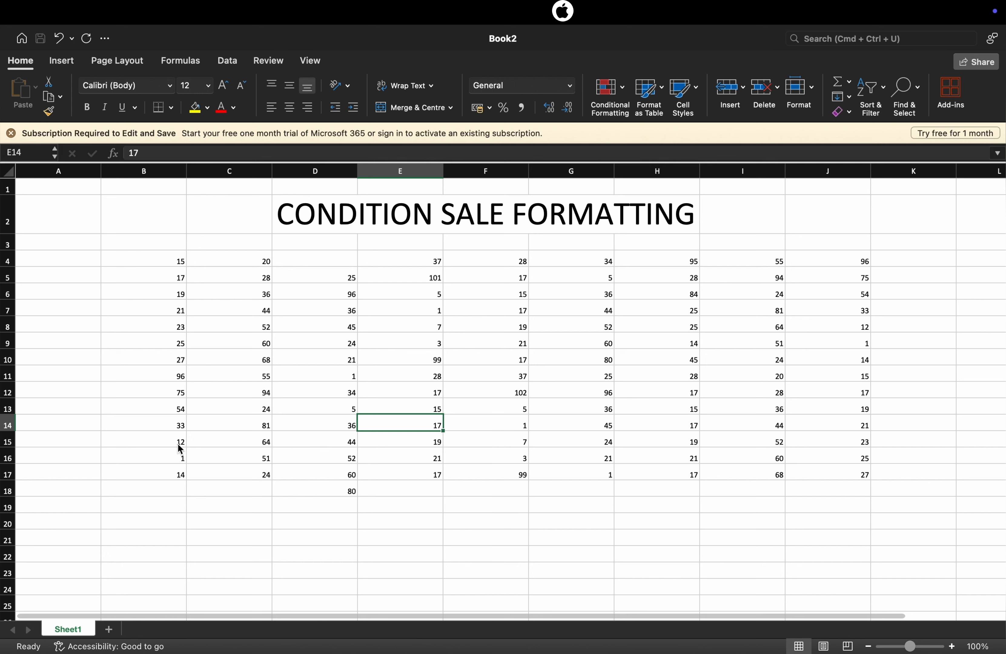
left_click(183, 463)
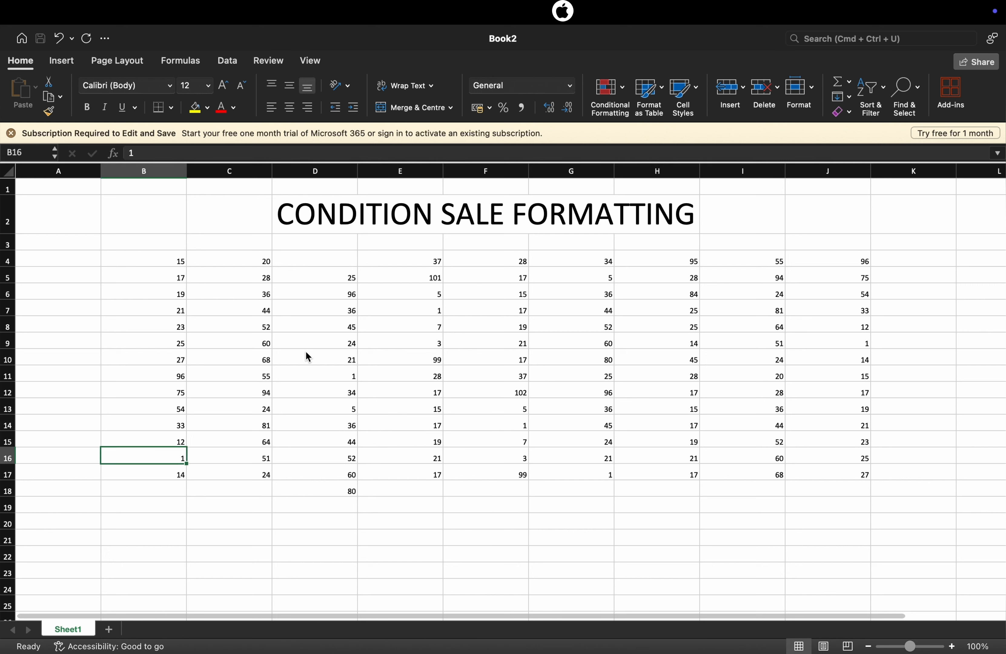
left_click(327, 376)
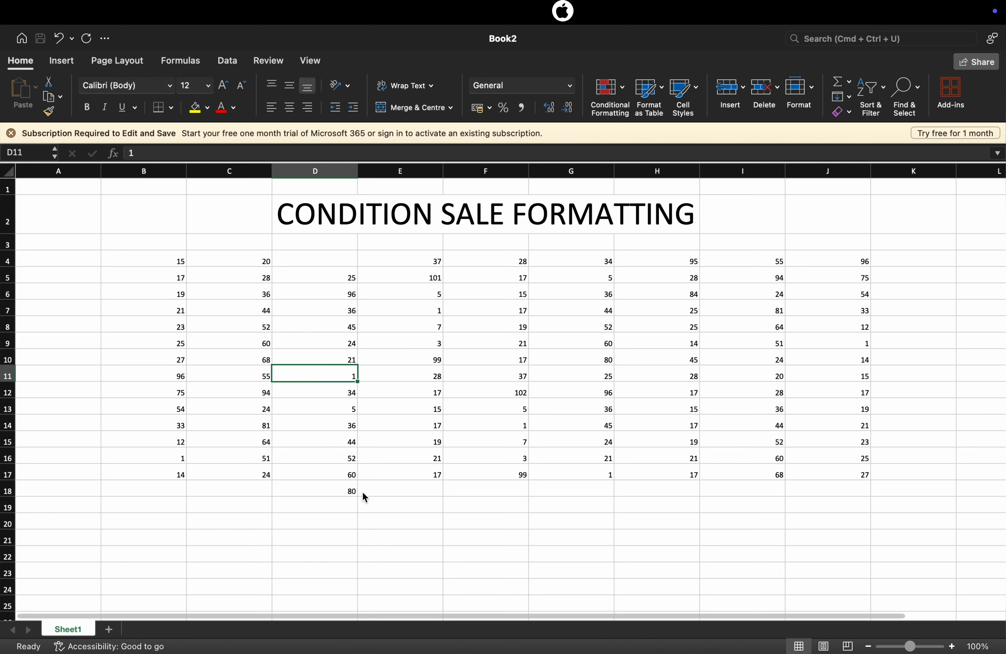
left_click(352, 491)
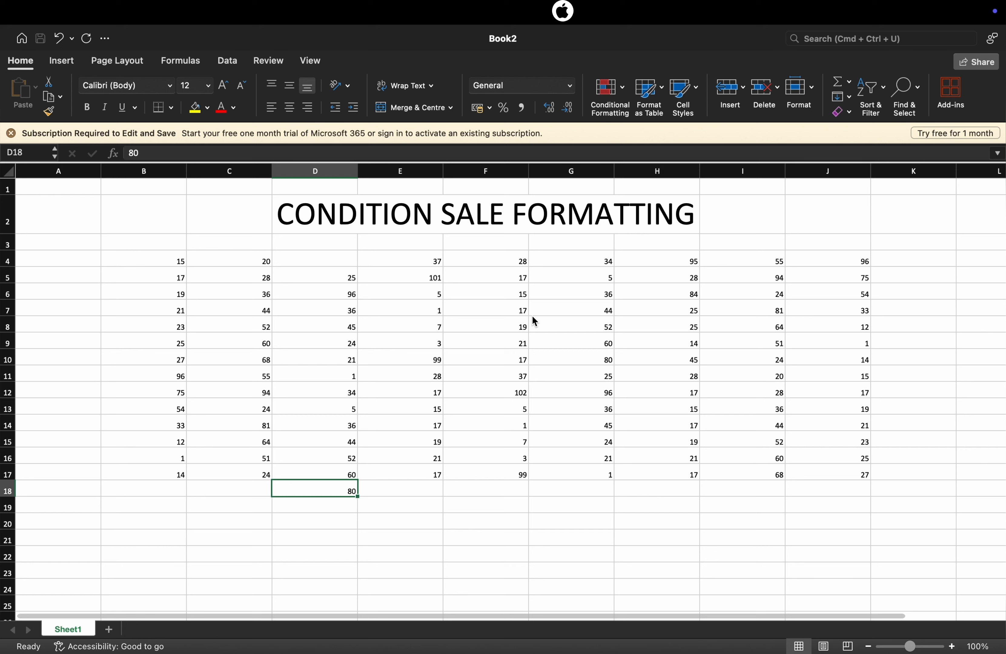
left_click(598, 265)
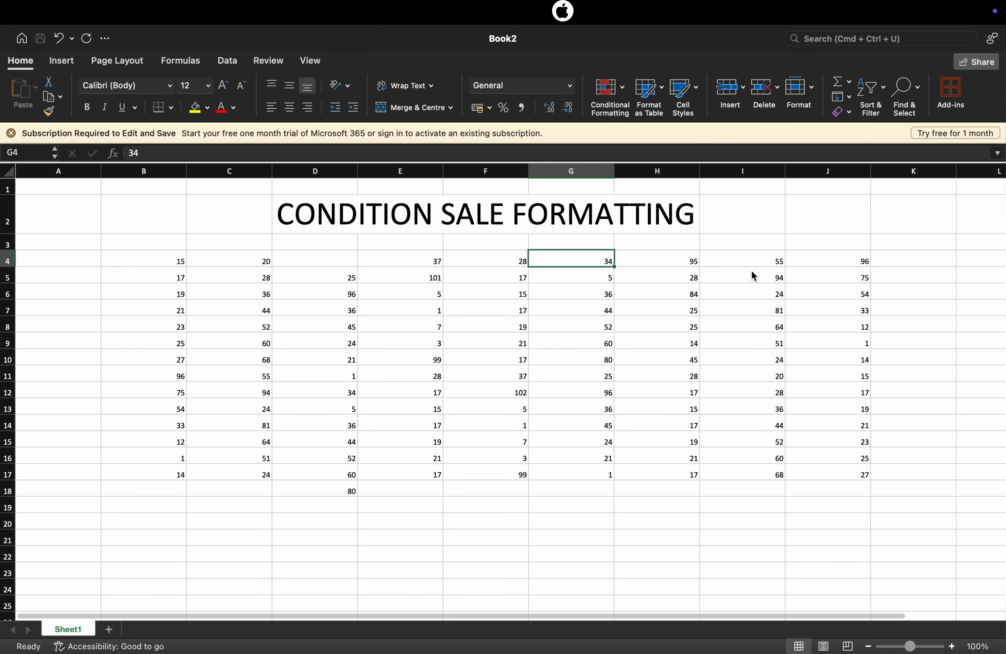
left_click(909, 500)
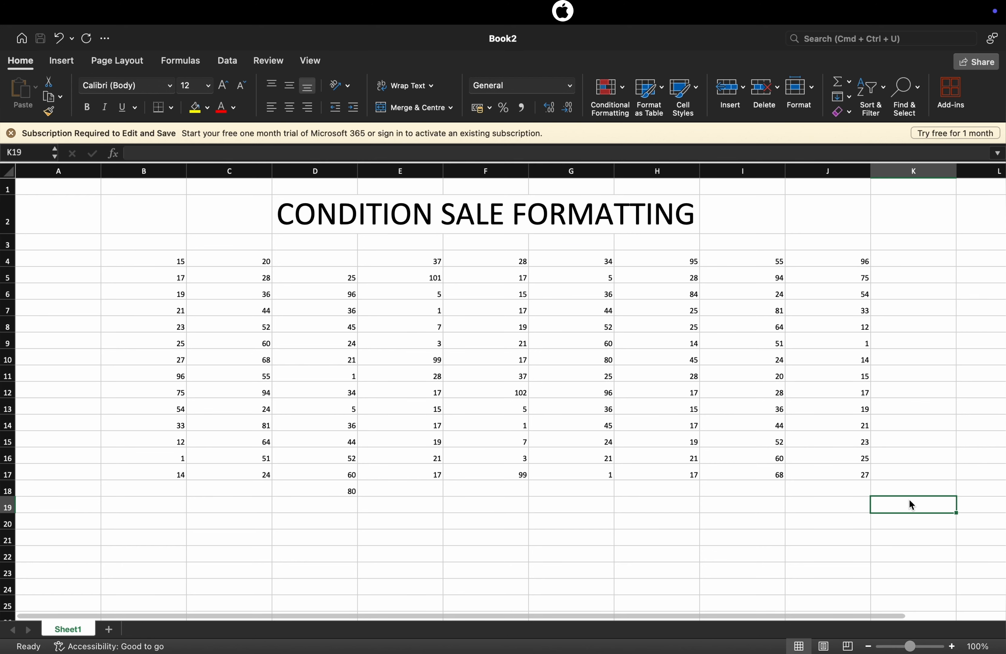
left_click(658, 587)
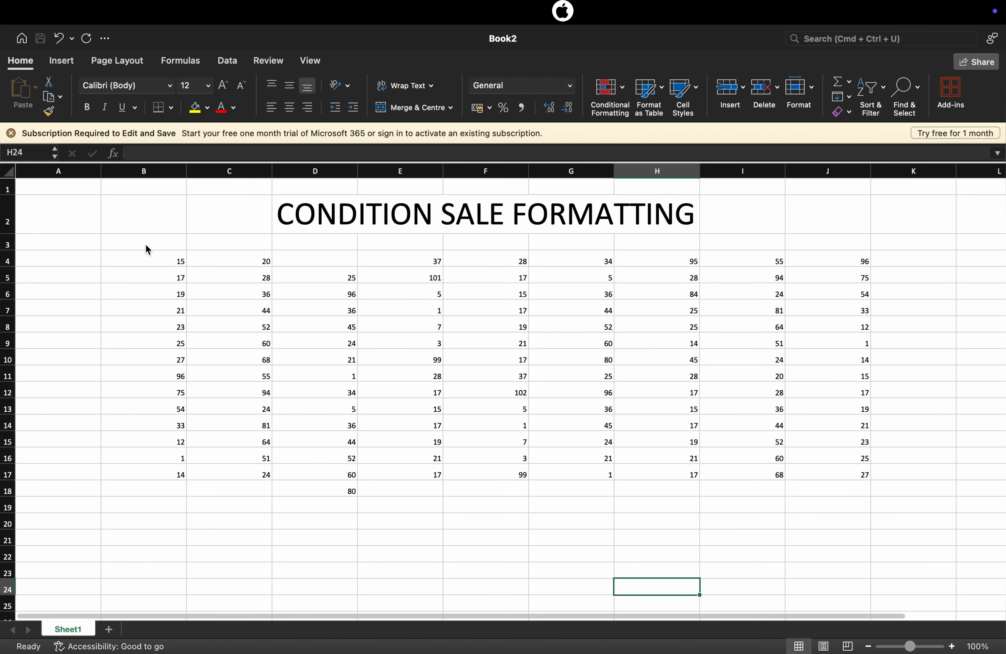
Highlight values greater than 100 in B3:J18 using Light Red Fill with Dark Red Text
mouse_move(121, 250)
left_mouse_down()
mouse_move(142, 265)
mouse_move(745, 411)
mouse_move(934, 487)
mouse_move(860, 484)
left_mouse_up()
left_click(622, 96)
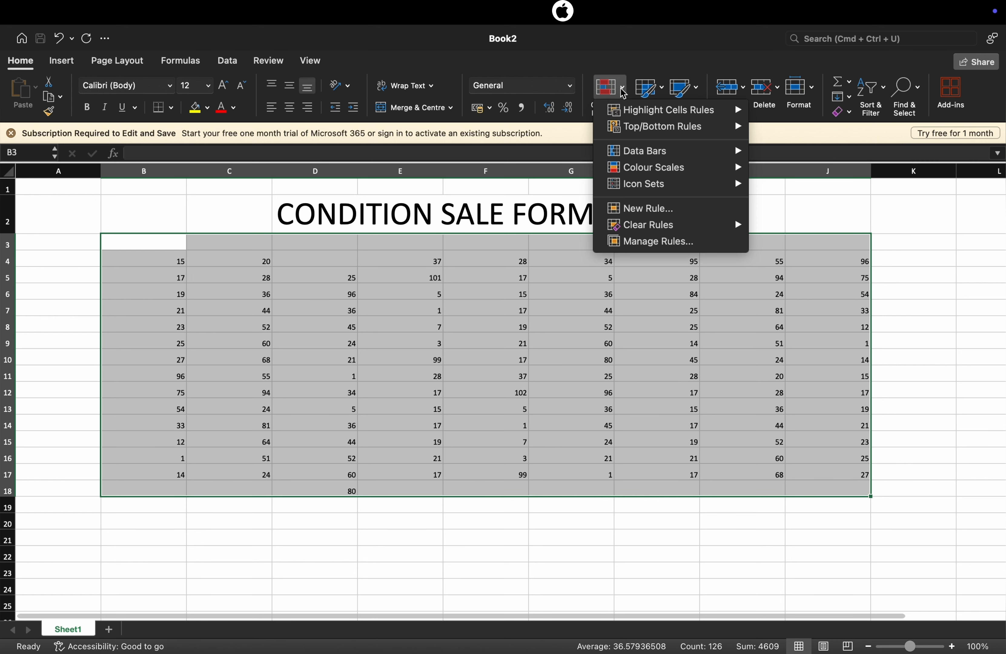
mouse_move(627, 113)
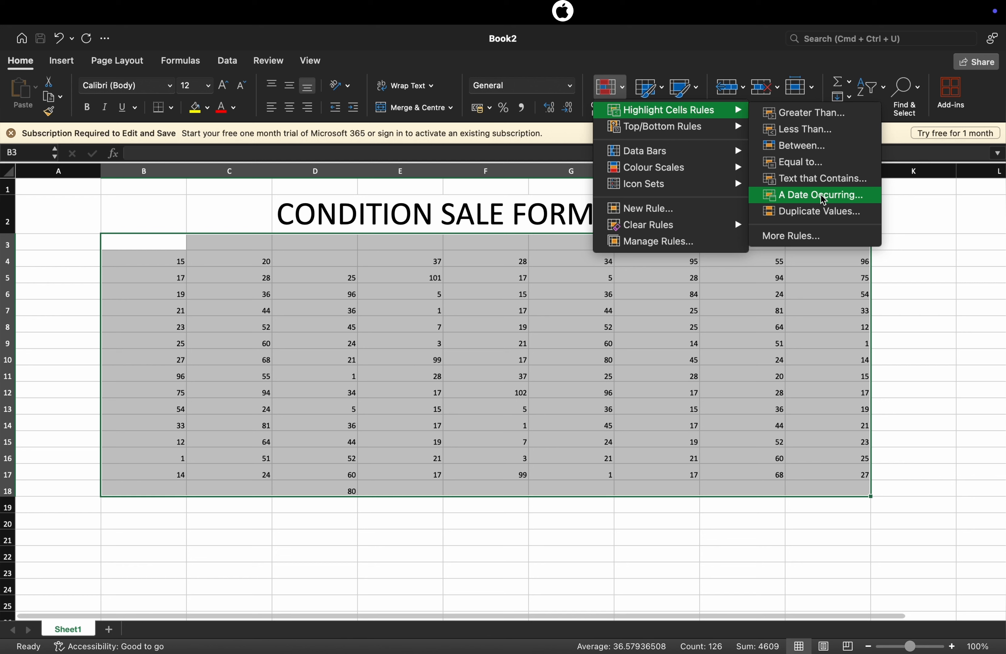
left_click(795, 119)
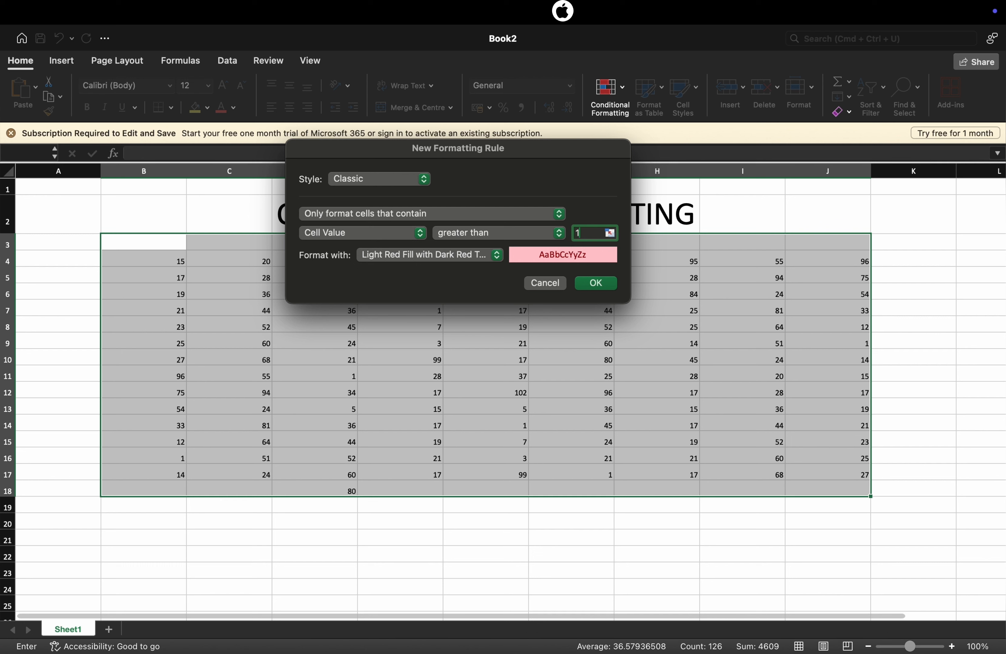
type("100")
left_click(599, 286)
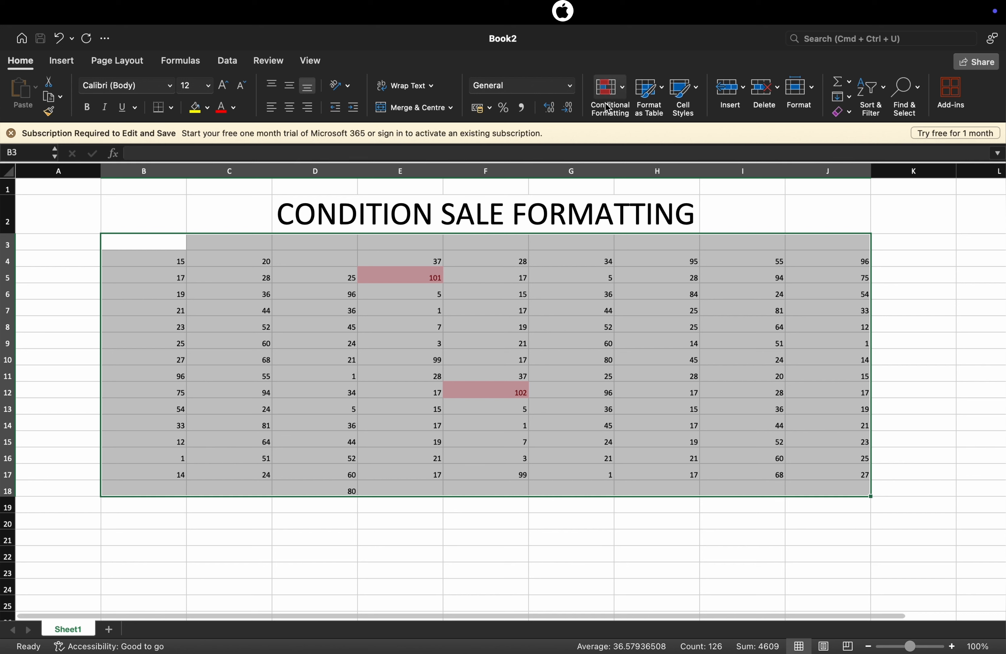
left_click(623, 90)
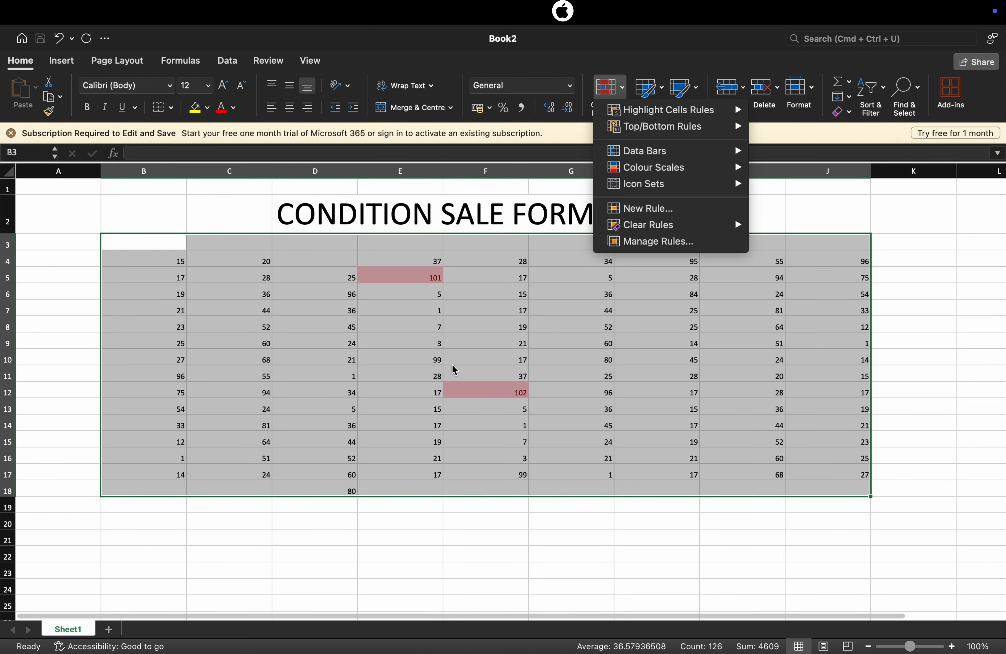
mouse_move(684, 116)
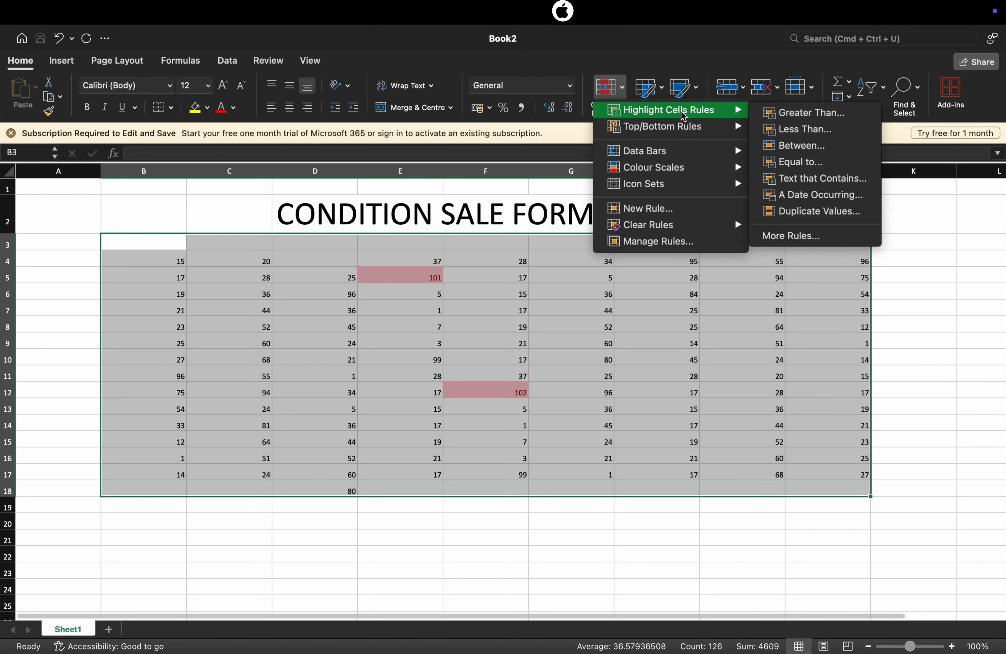
left_click(781, 114)
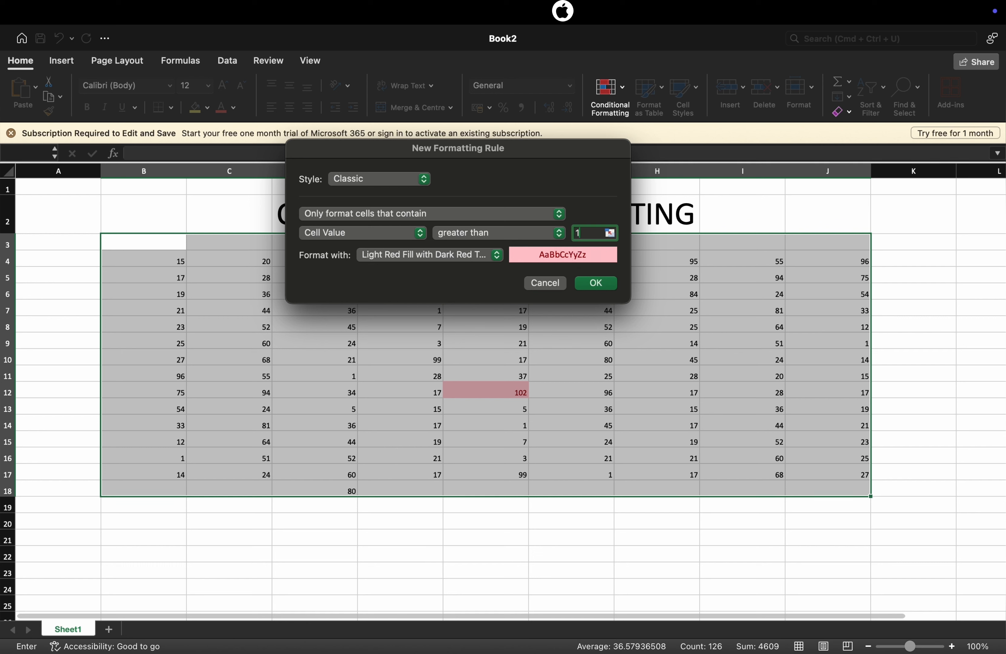
type("100")
left_click(563, 235)
left_click(524, 248)
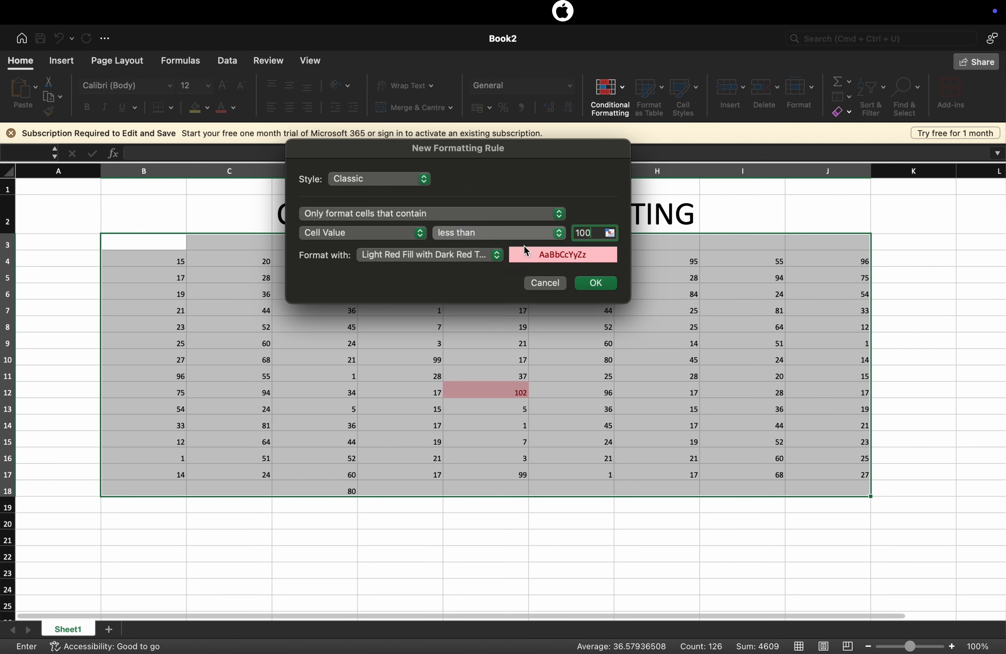
left_click(543, 233)
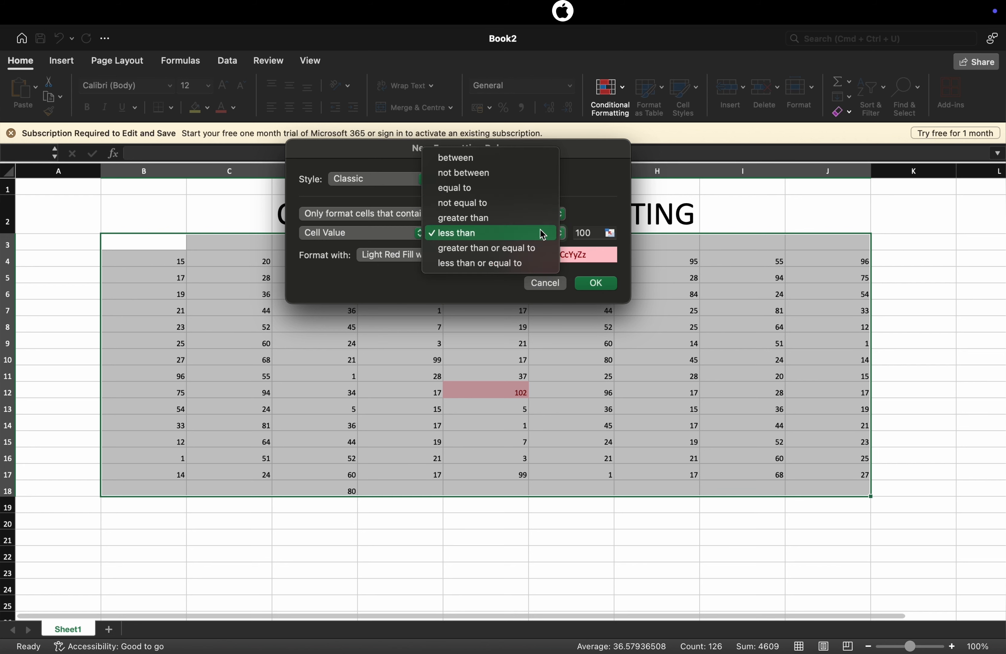
left_click(491, 180)
left_click(668, 283)
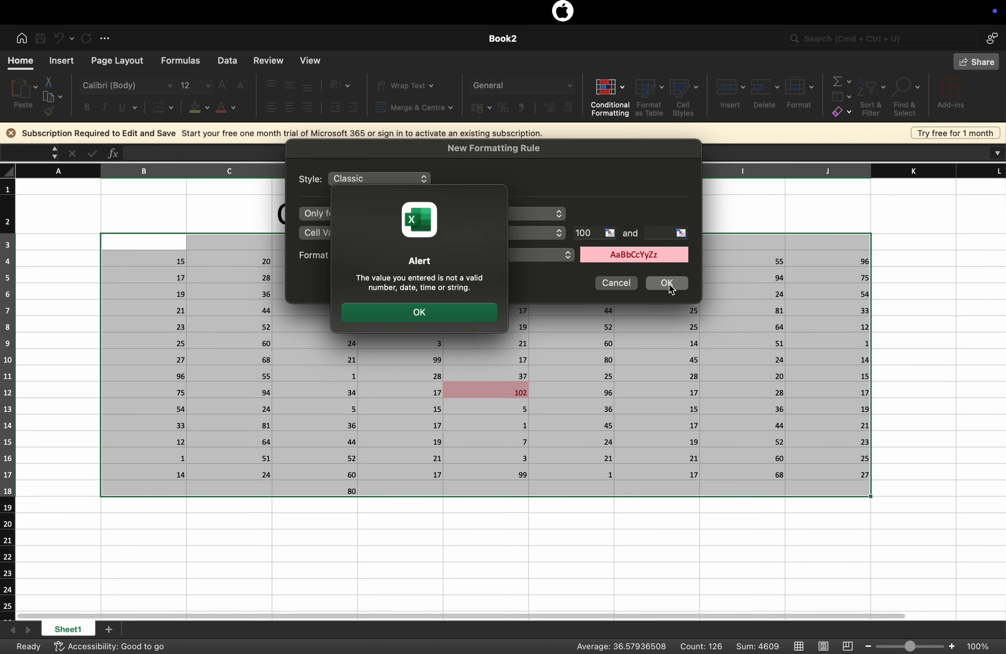
left_click(449, 319)
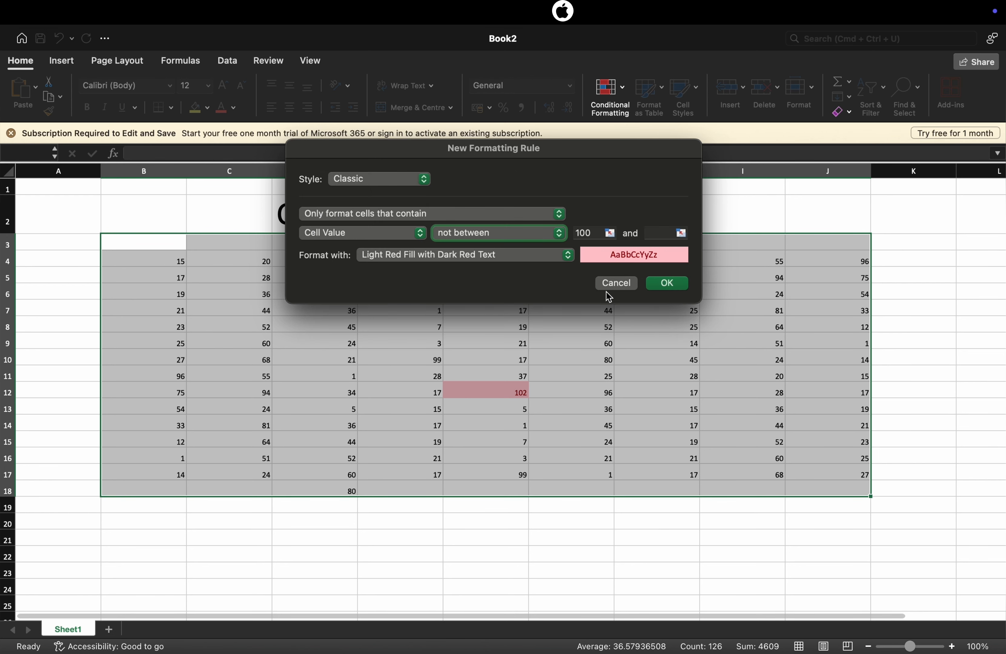
left_click(622, 285)
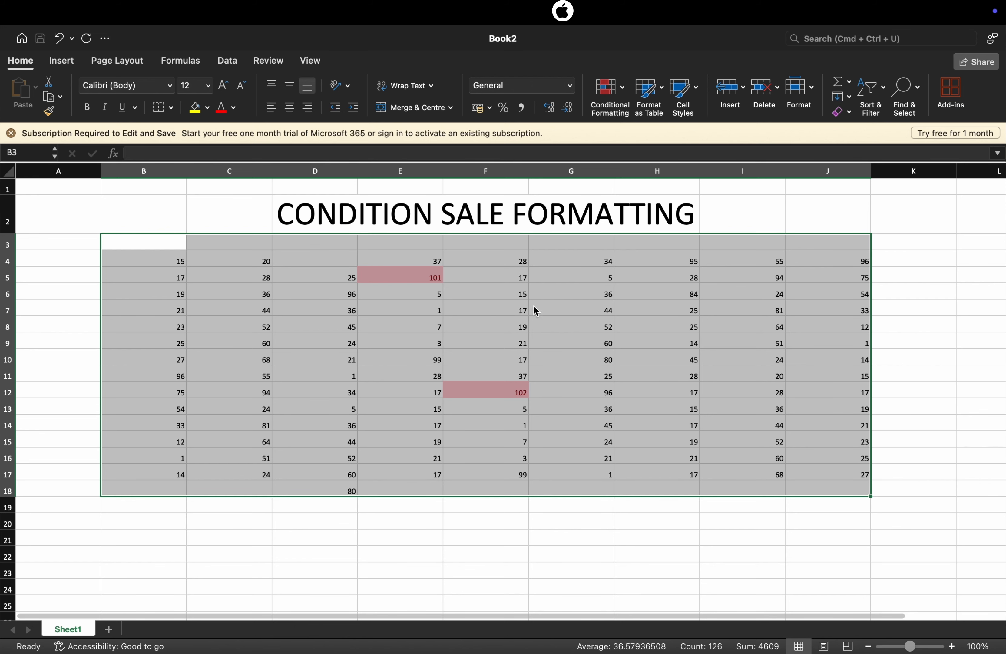
left_click(612, 330)
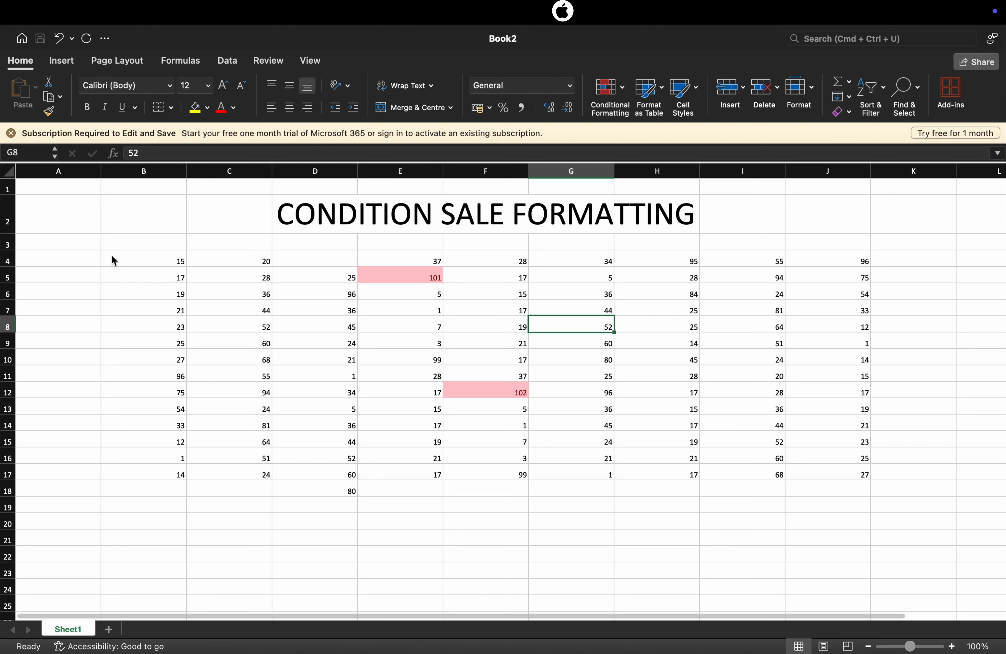
Clear the conditional formatting rules from the selected cells A3:J18
left_click_drag(101, 250, 832, 492)
left_click(623, 92)
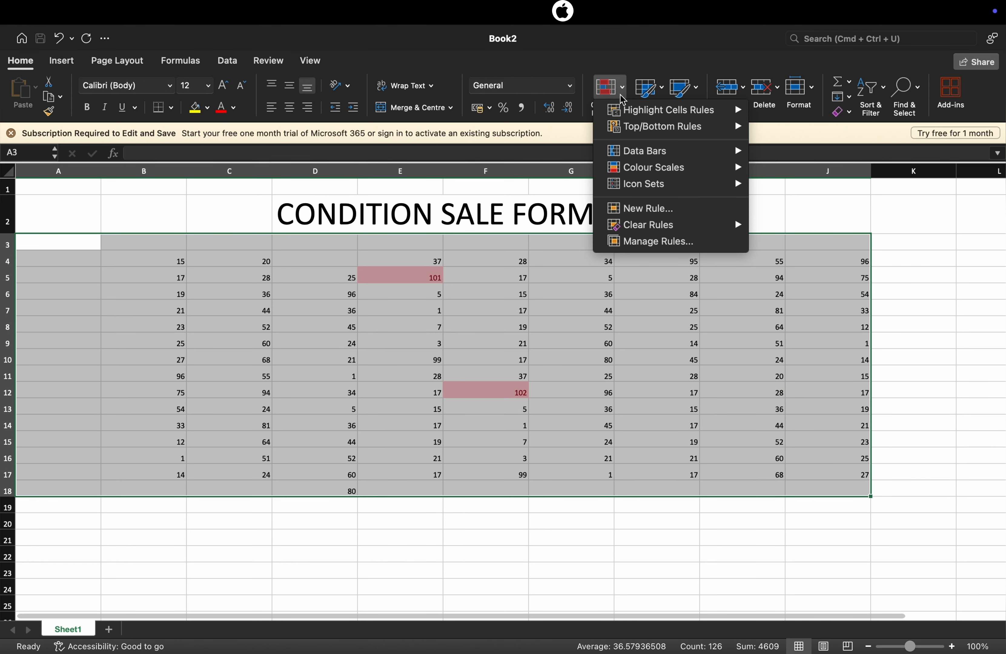
mouse_move(669, 225)
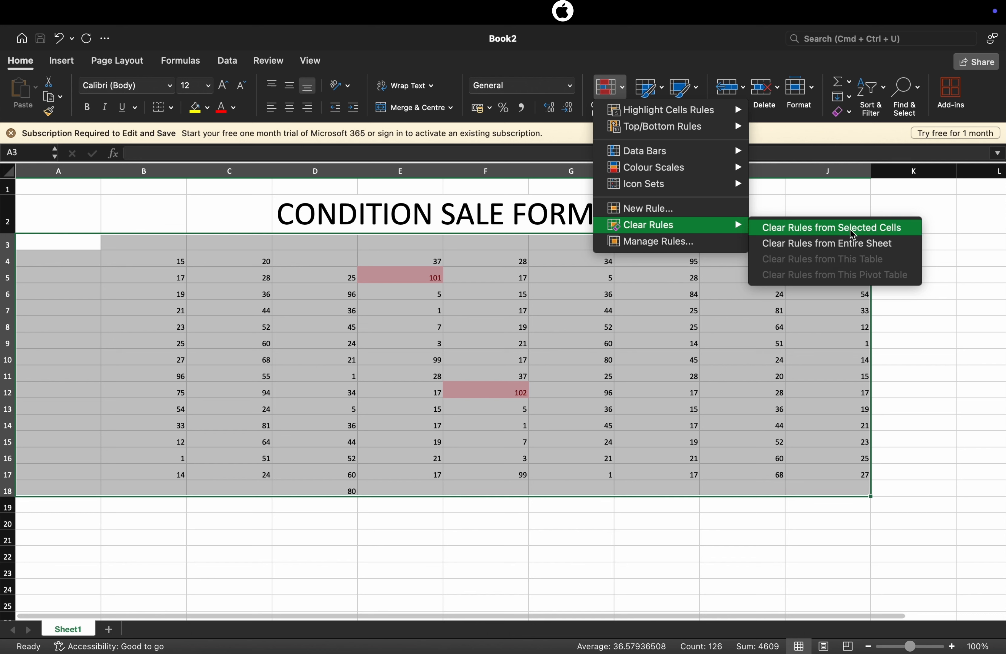
left_click(833, 230)
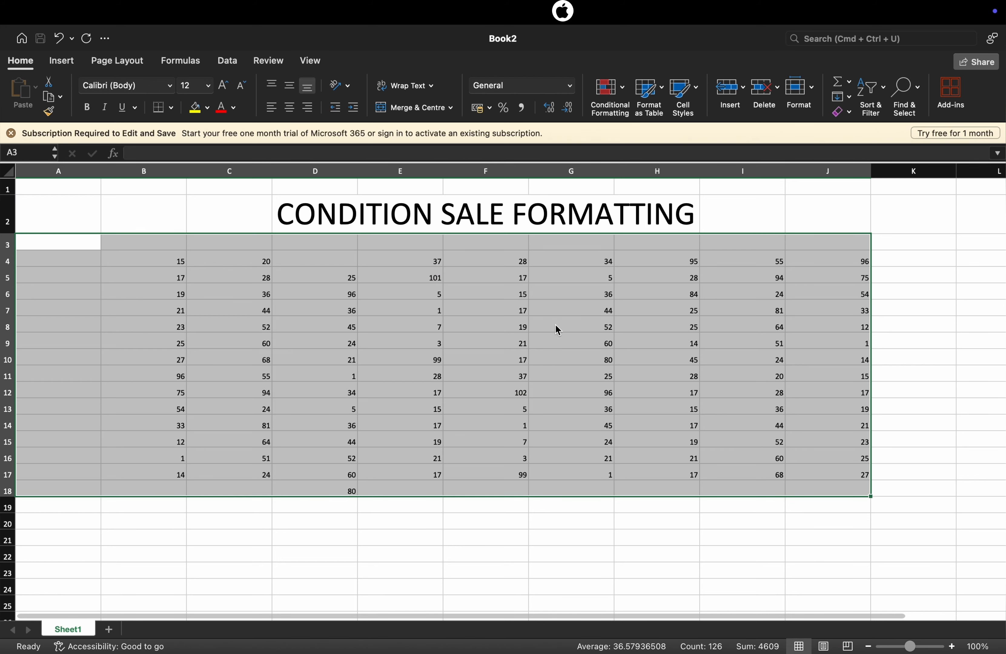
left_click(82, 214)
left_click(111, 241)
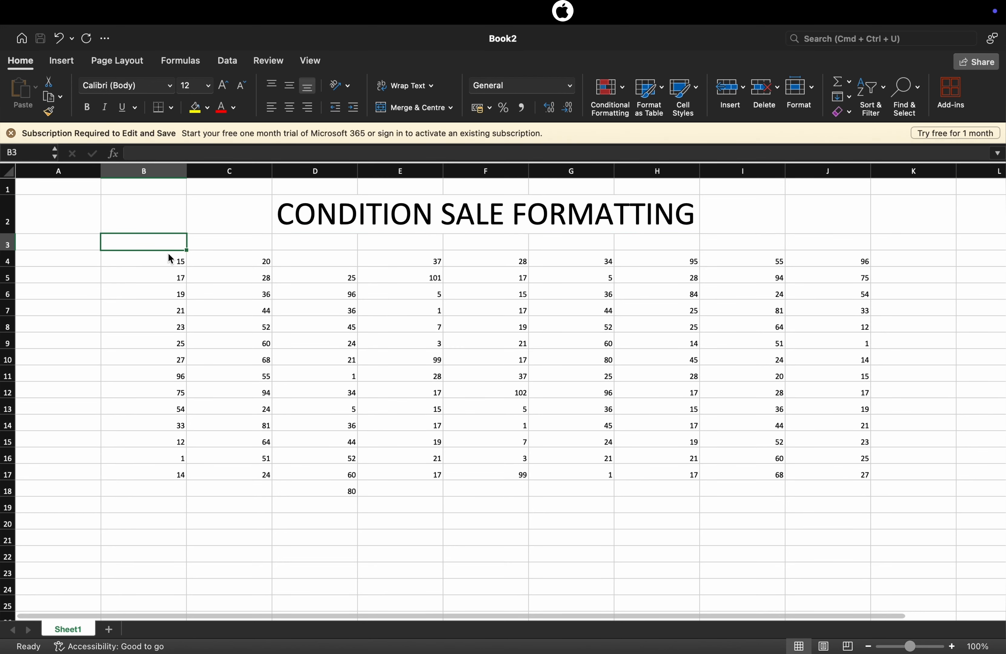
left_click_drag(187, 249, 715, 529)
left_click_drag(19, 225, 40, 243)
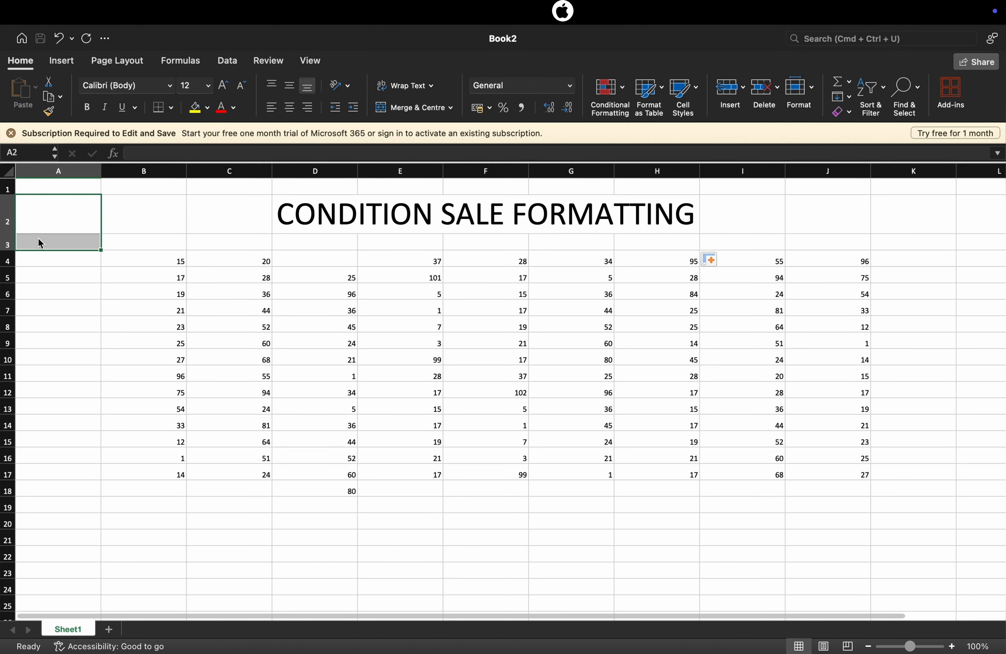
left_click(105, 248)
left_click_drag(104, 248, 193, 338)
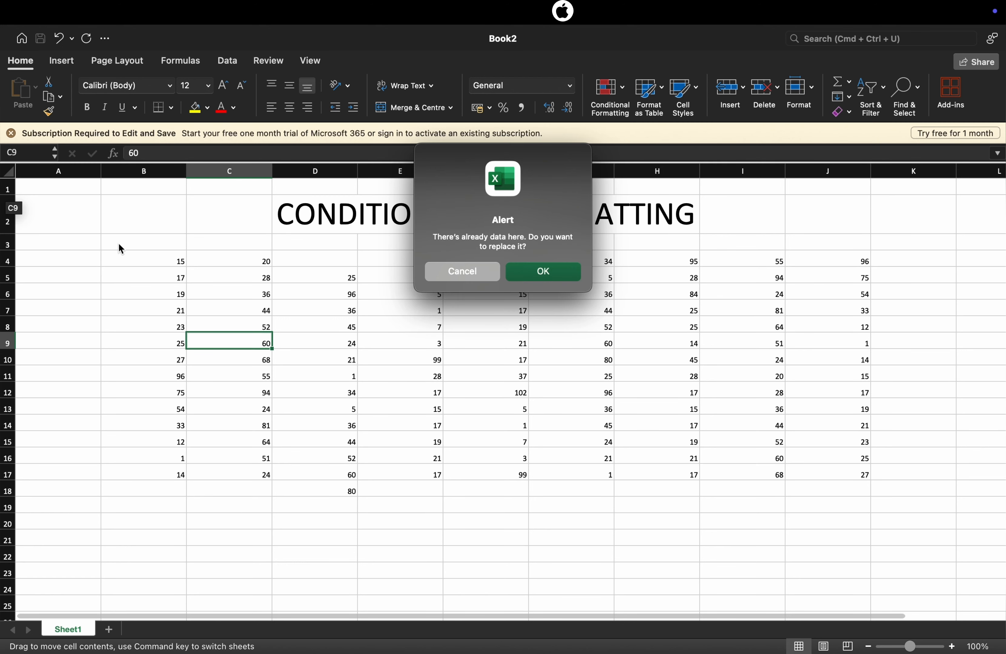
left_click(461, 272)
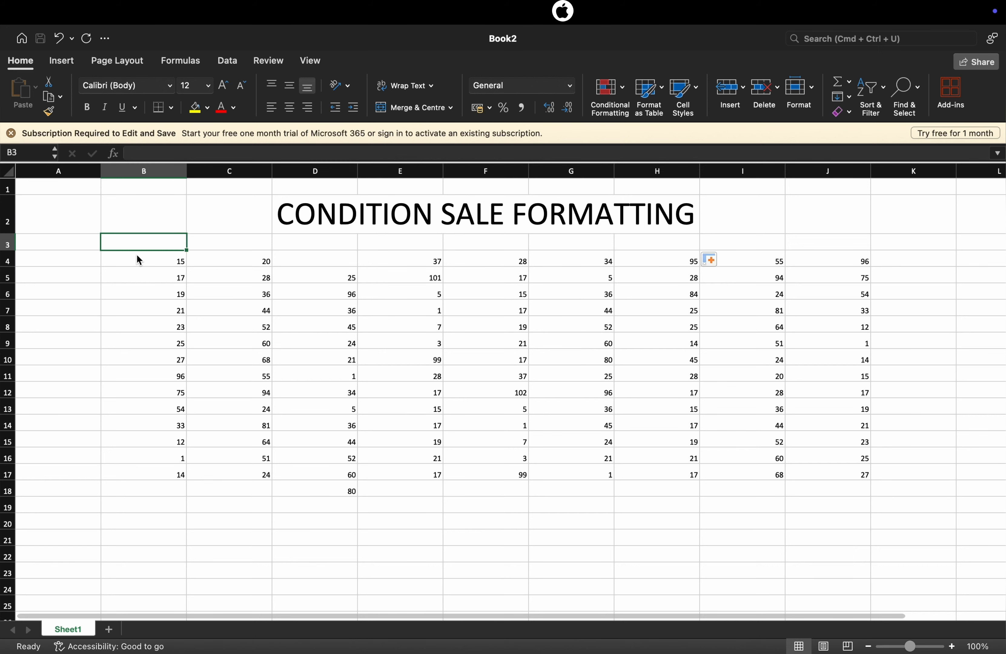
Highlight values greater than 30 in B3:J17 using Light Red Fill with Dark Red Text
left_click_drag(126, 234, 853, 479)
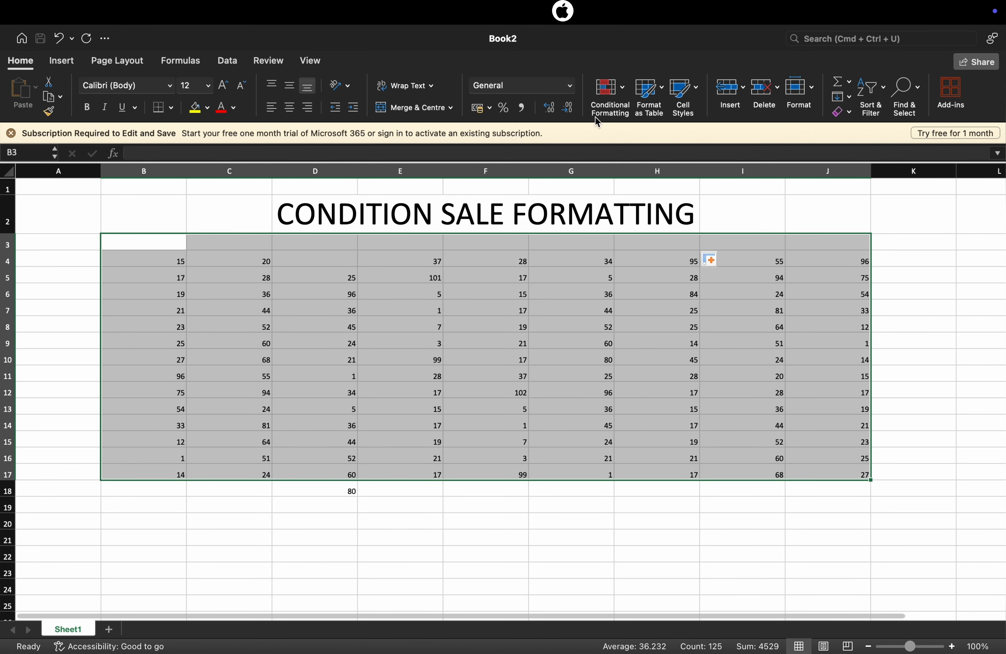
left_click(614, 89)
mouse_move(646, 109)
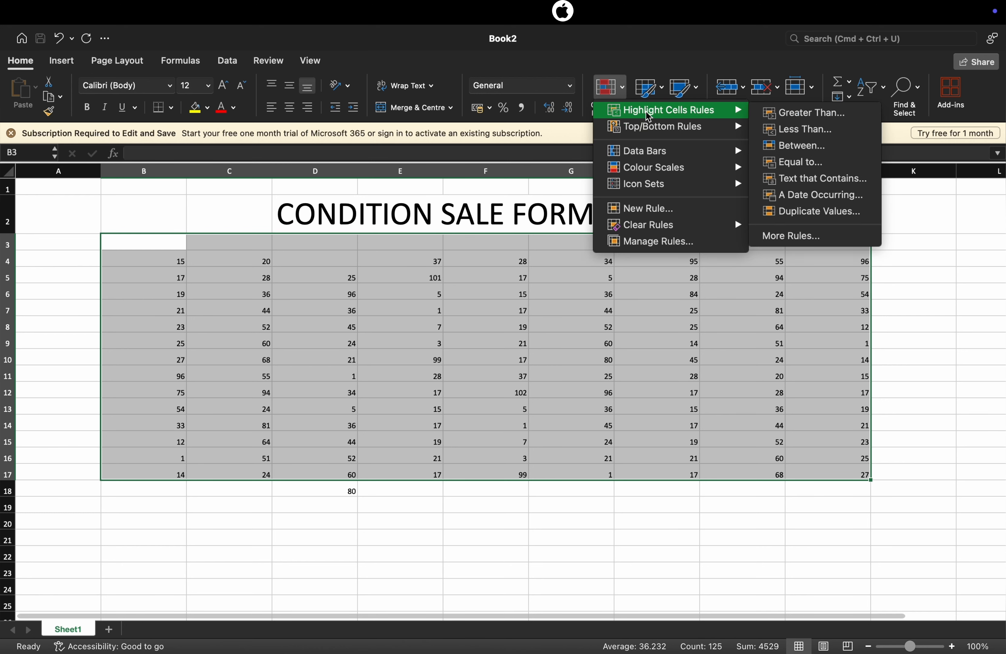
left_click(777, 111)
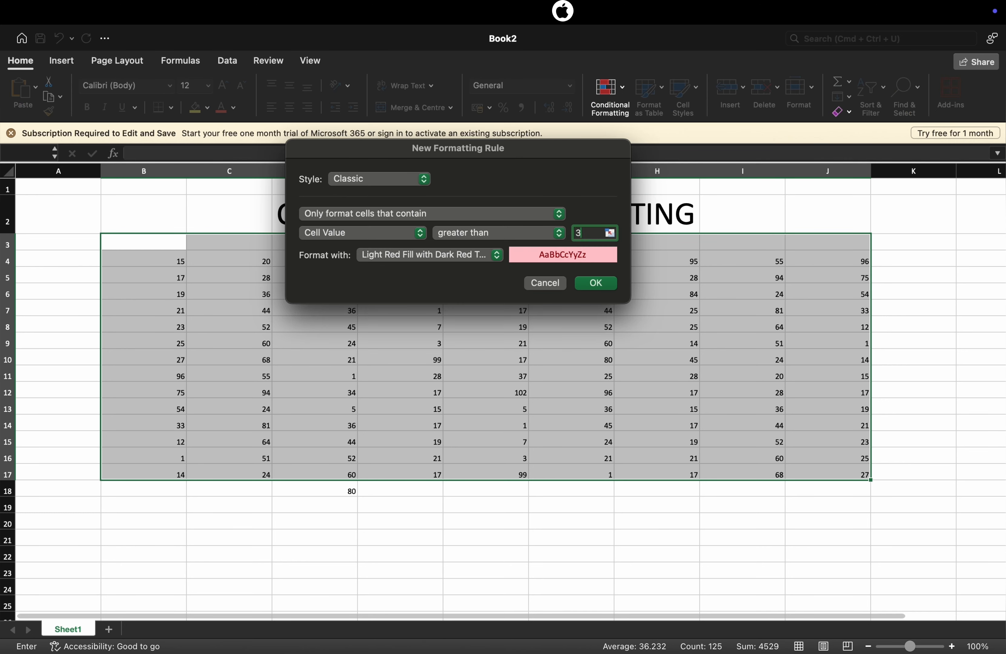
type("30")
left_click(595, 283)
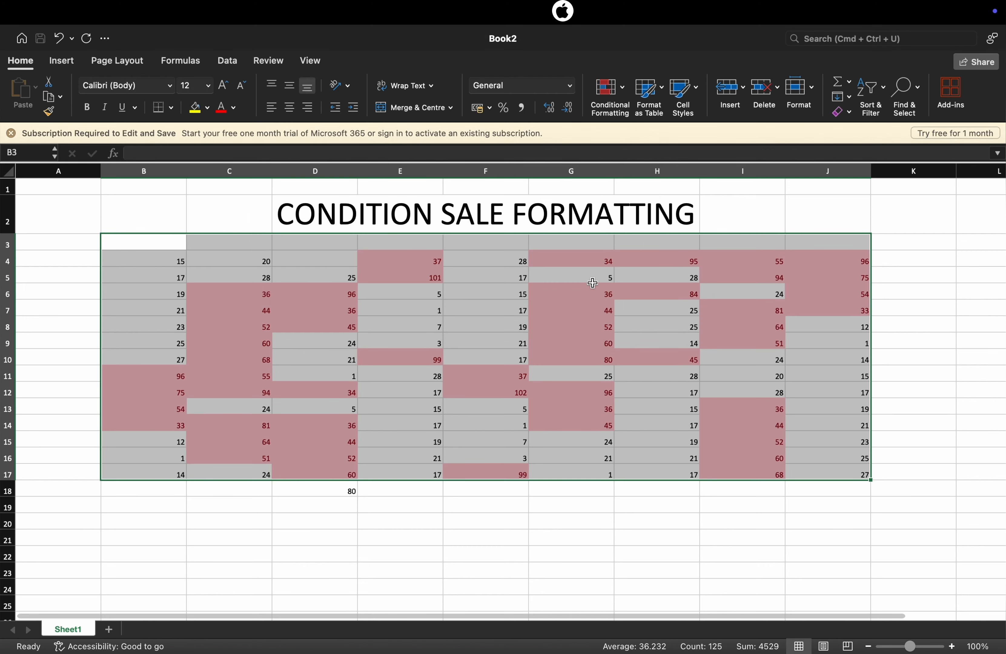
Highlight values greater than 10 in B3:J17 using Light Red Fill with Dark Red Text
left_click(625, 90)
mouse_move(706, 111)
left_click(781, 115)
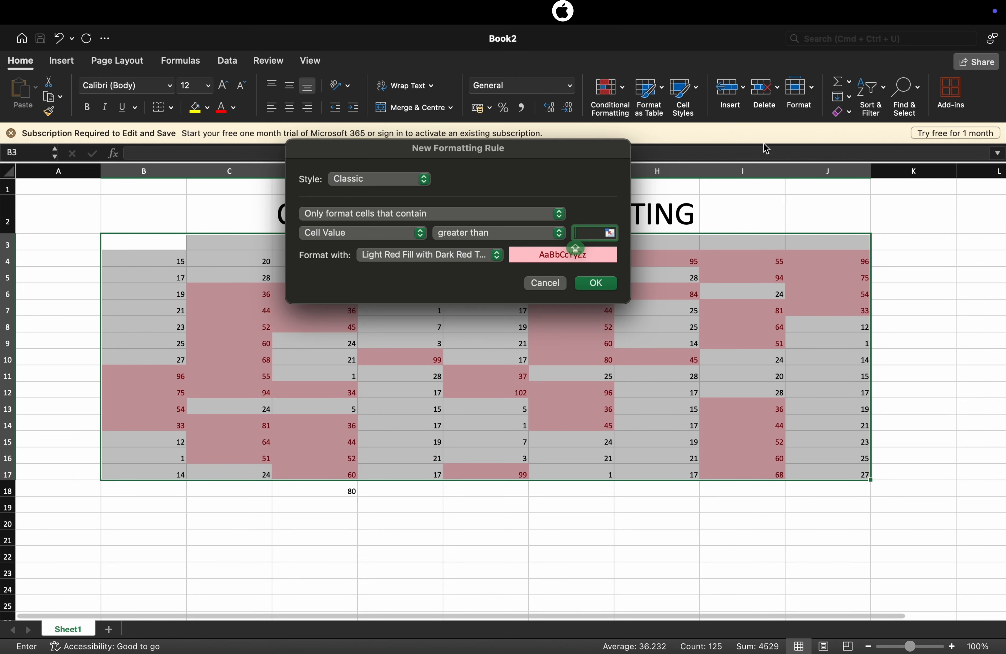
type("1")
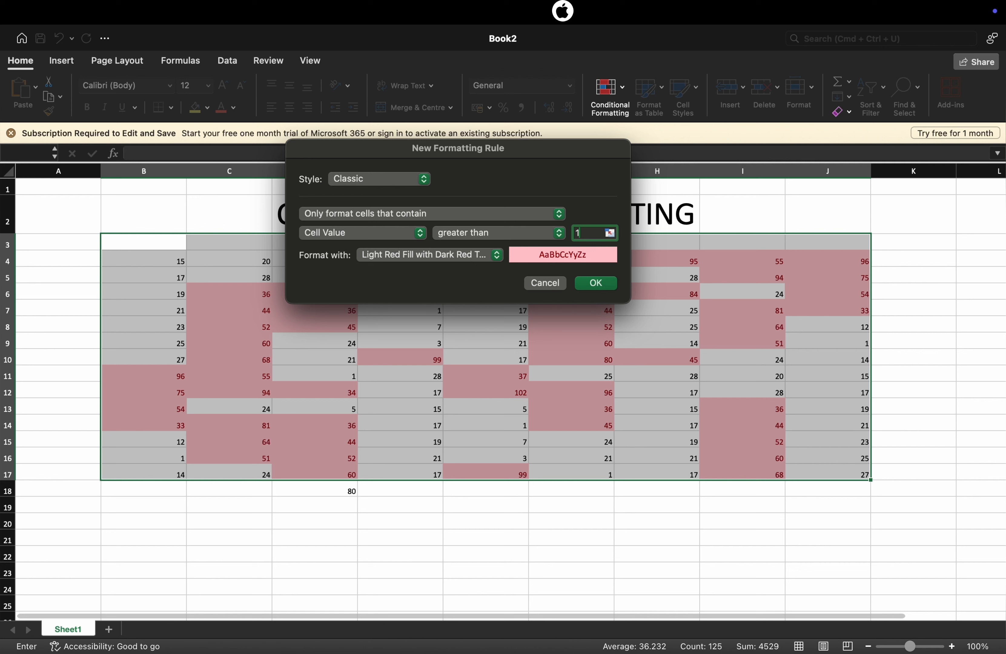
type("0")
left_click(596, 284)
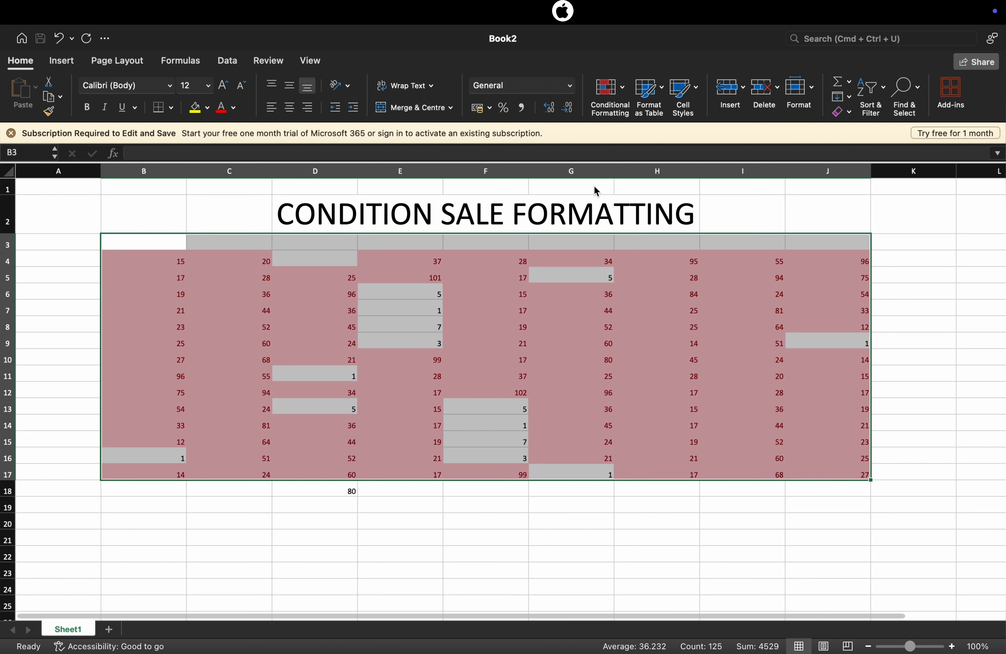
left_click(609, 89)
mouse_move(643, 111)
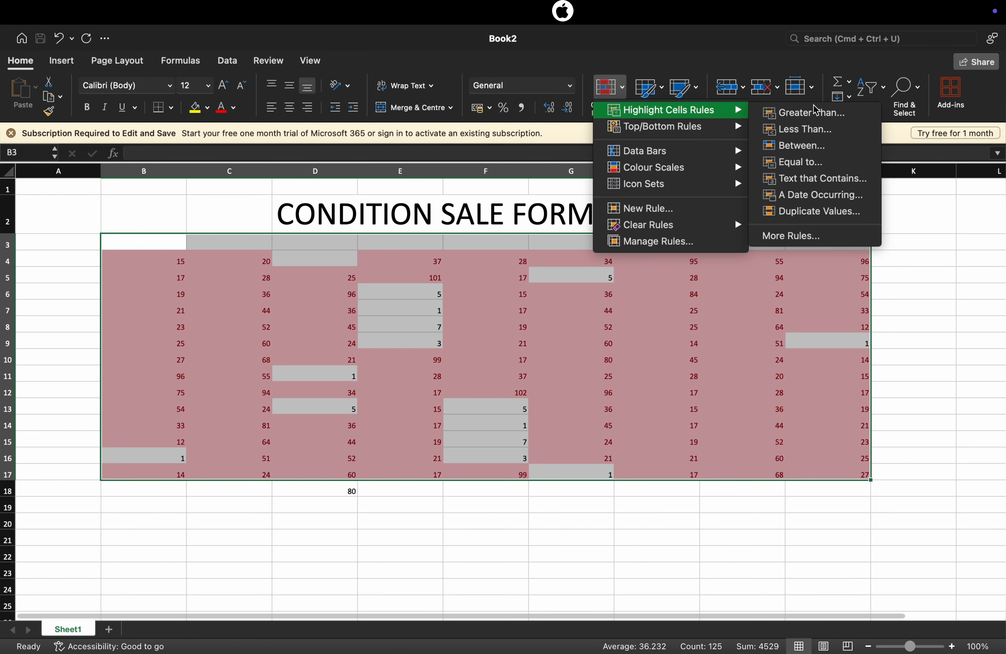
left_click(815, 112)
left_click(549, 236)
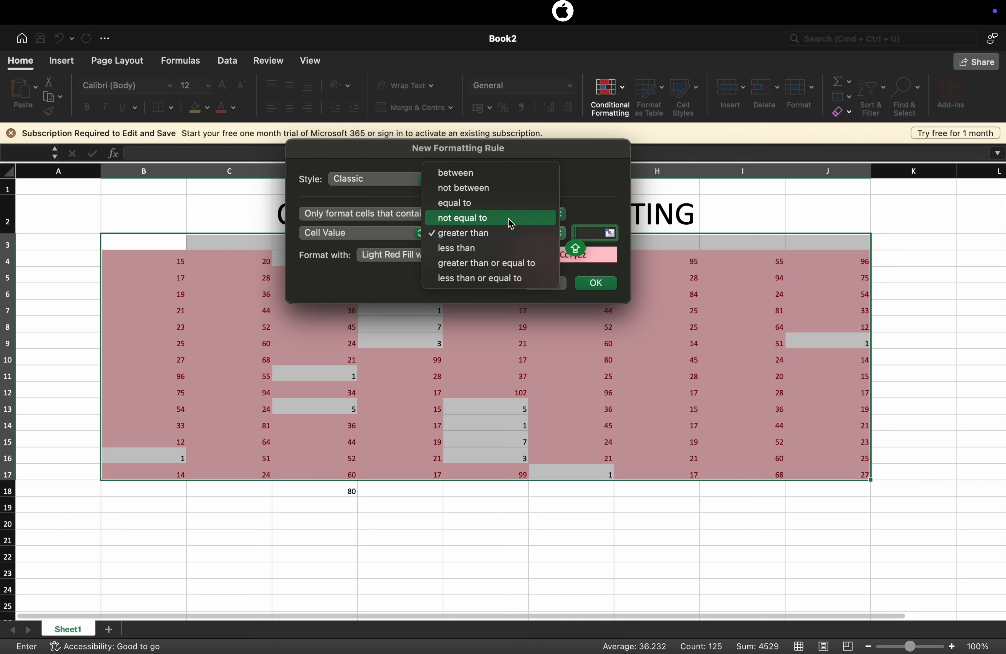
left_click(652, 209)
left_click(652, 210)
left_click(558, 284)
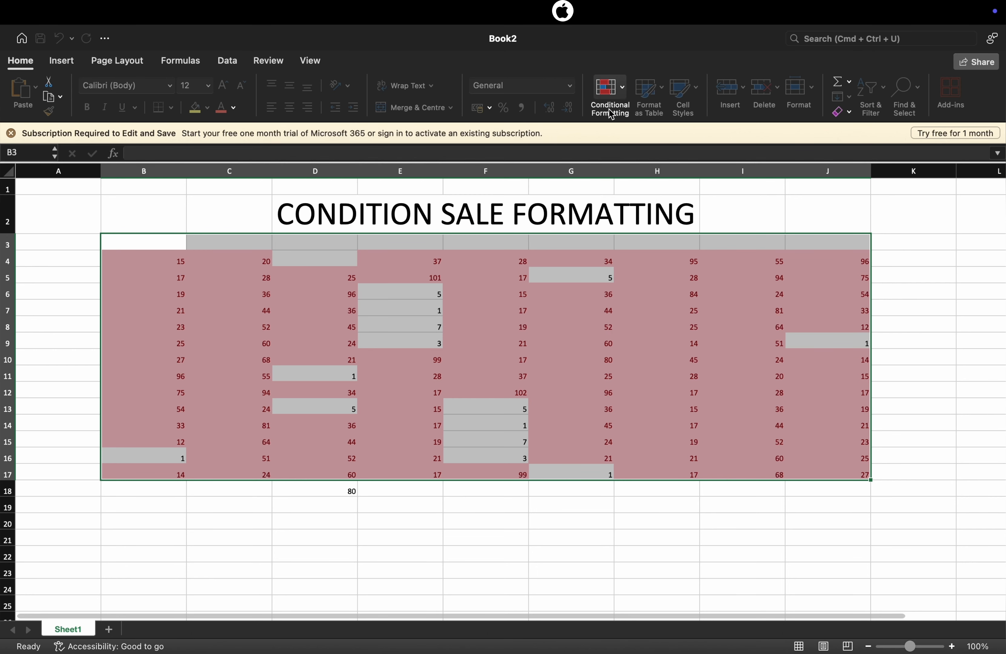
Clear the greater-than conditional formatting rules from the selected cells B3:J17
left_click(610, 114)
mouse_move(652, 225)
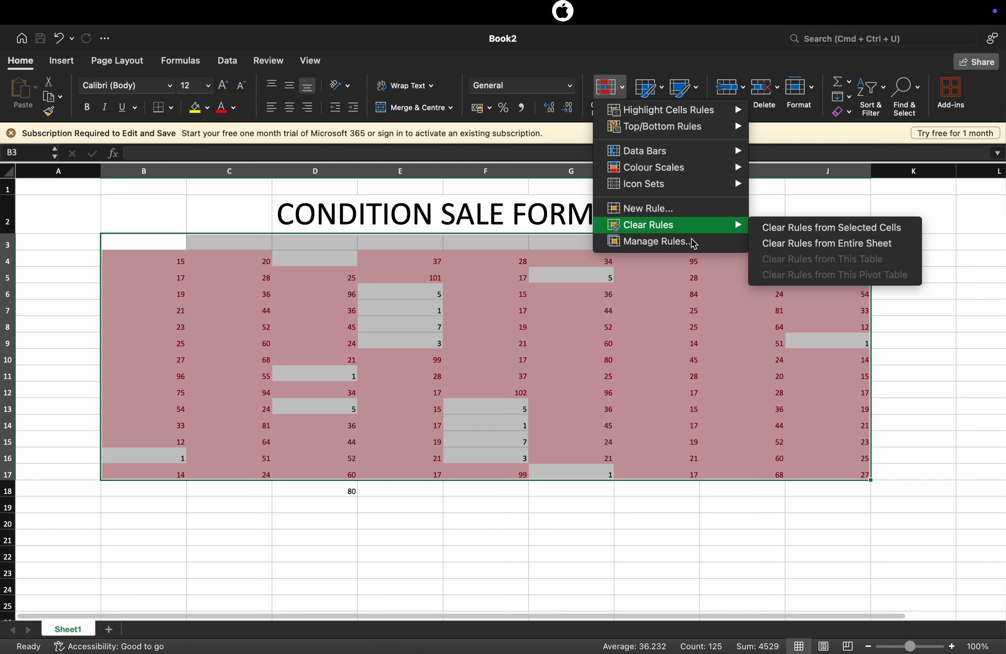
left_click(785, 231)
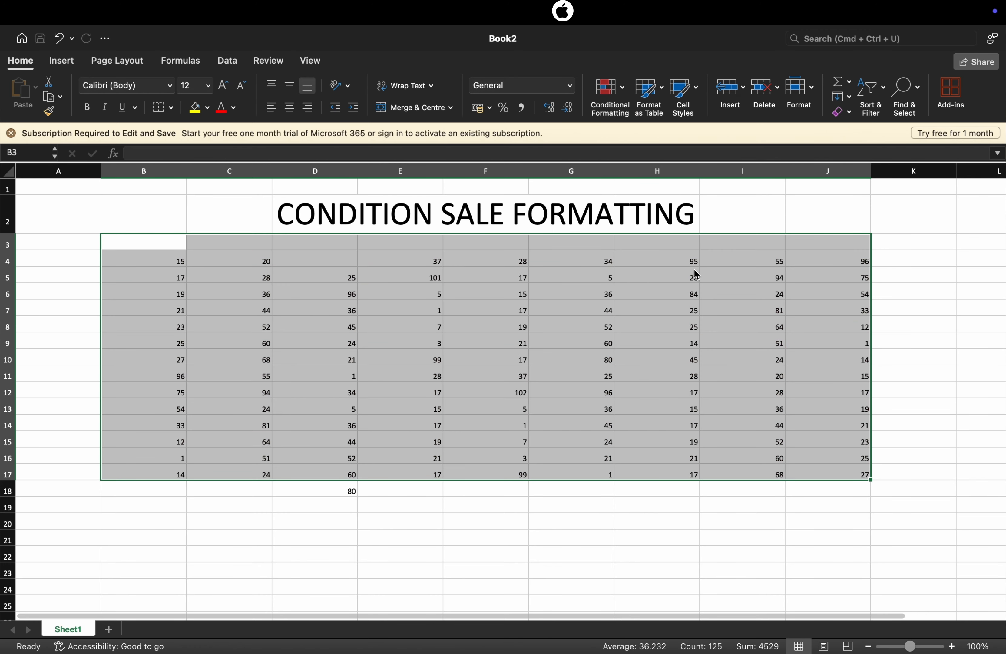
Highlight values between 30 and 50 in B3:J17 using Light Red Fill with Dark Red Text
left_click(627, 100)
mouse_move(637, 111)
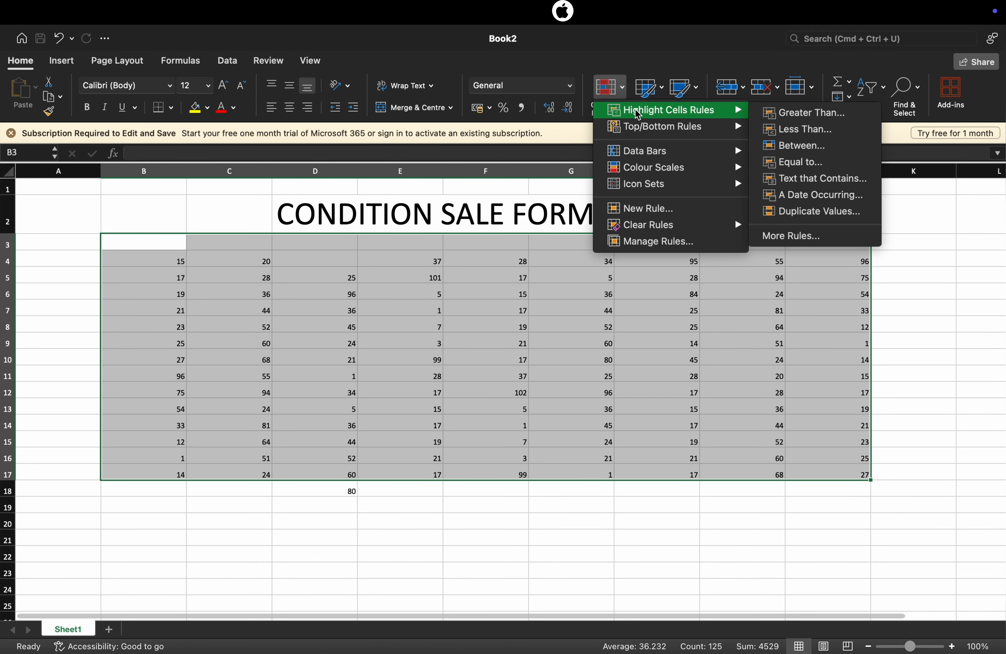
left_click(794, 149)
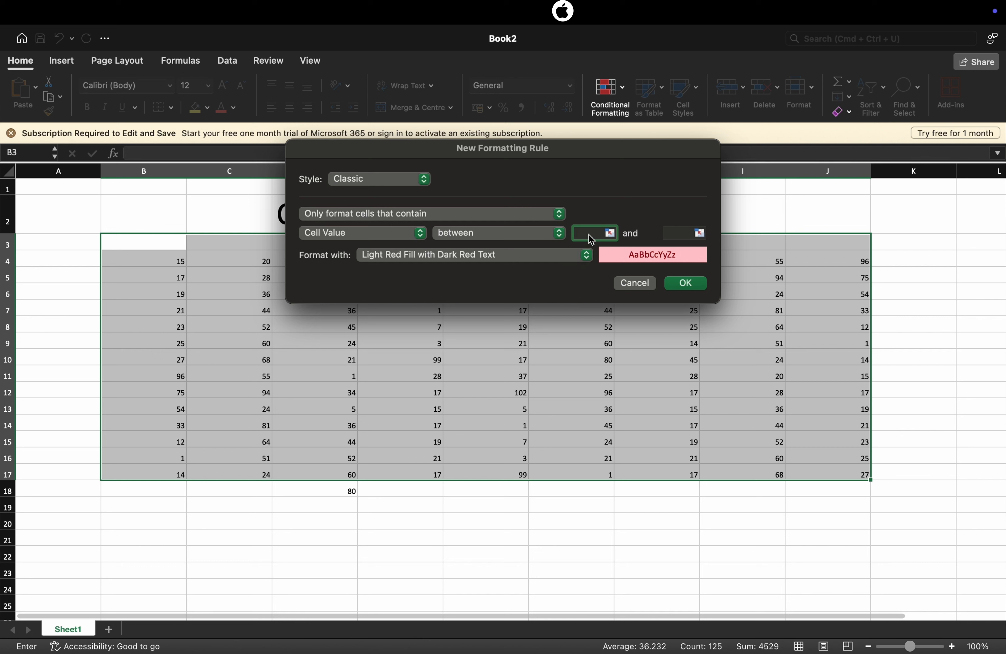
type("30")
left_click(677, 235)
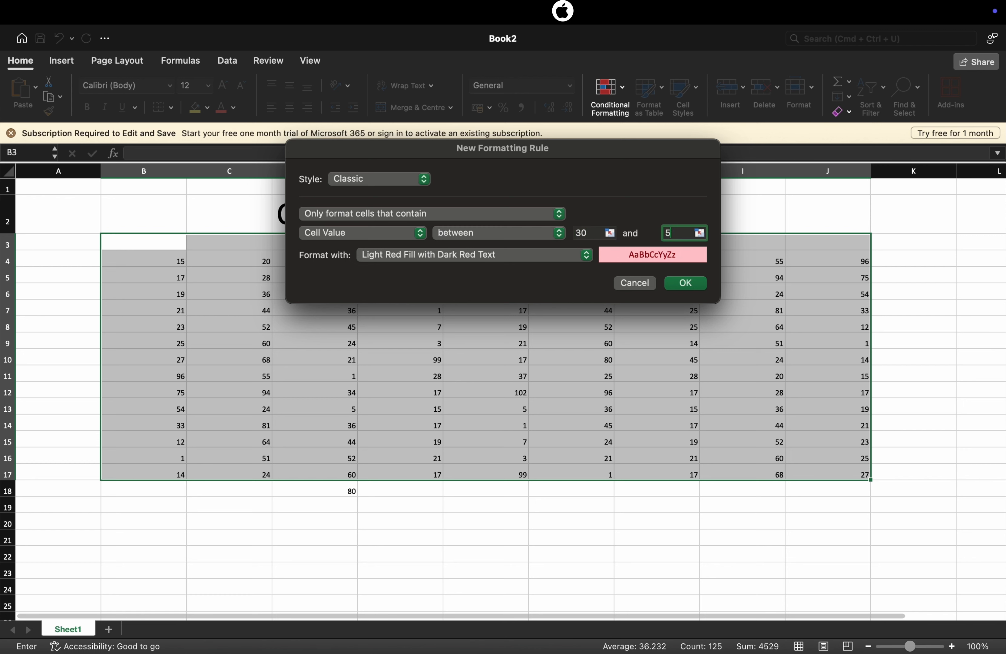
left_click(686, 284)
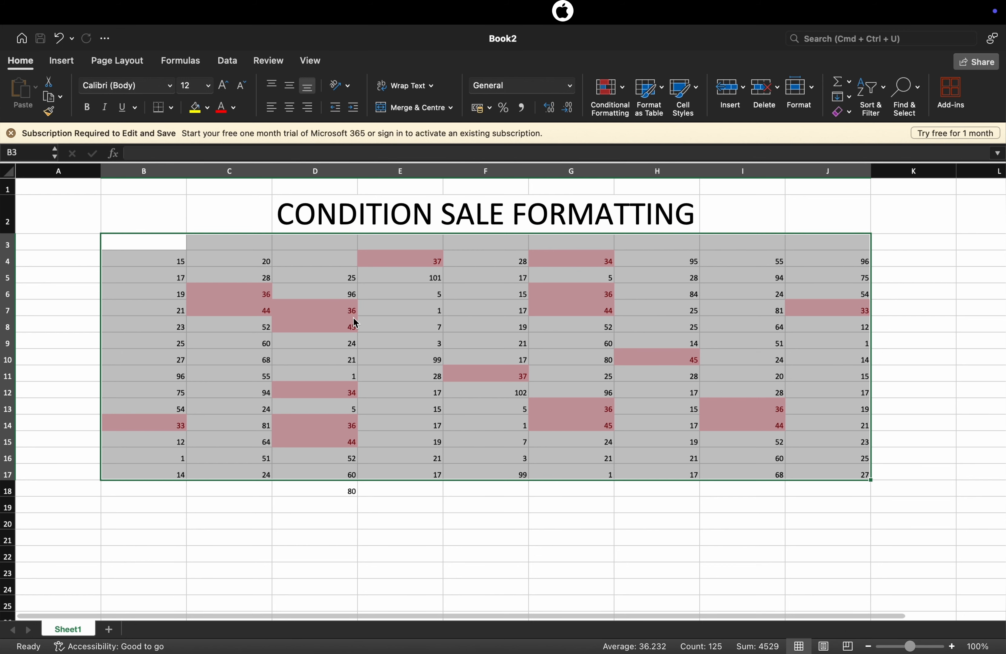
left_click(622, 90)
mouse_move(679, 110)
left_click(802, 146)
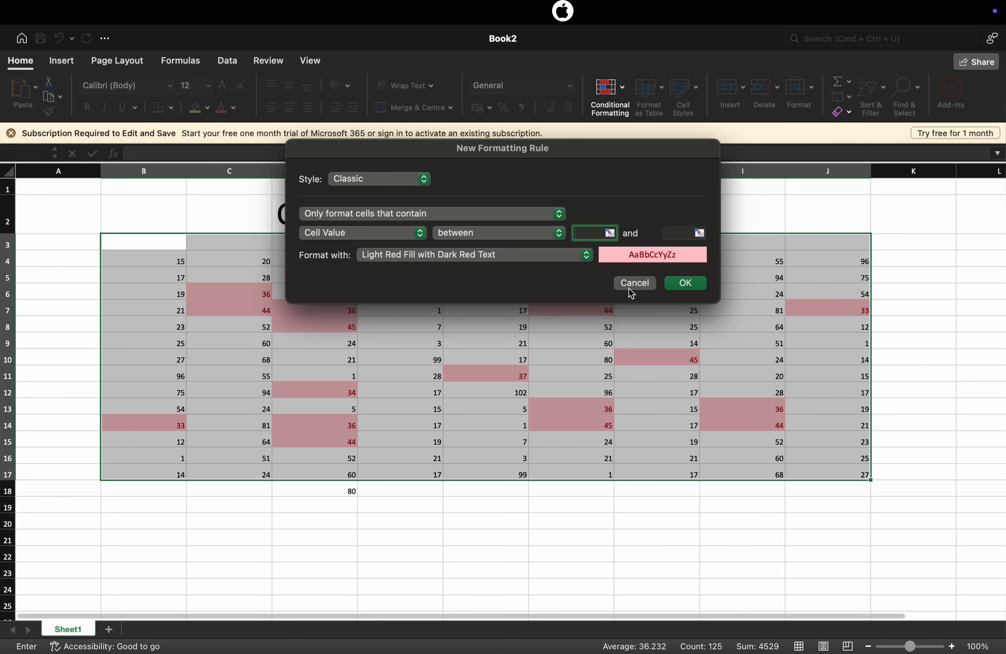
left_click(634, 283)
Clear the between conditional formatting rule from the selected cells B3:J17
left_click(610, 98)
mouse_move(660, 225)
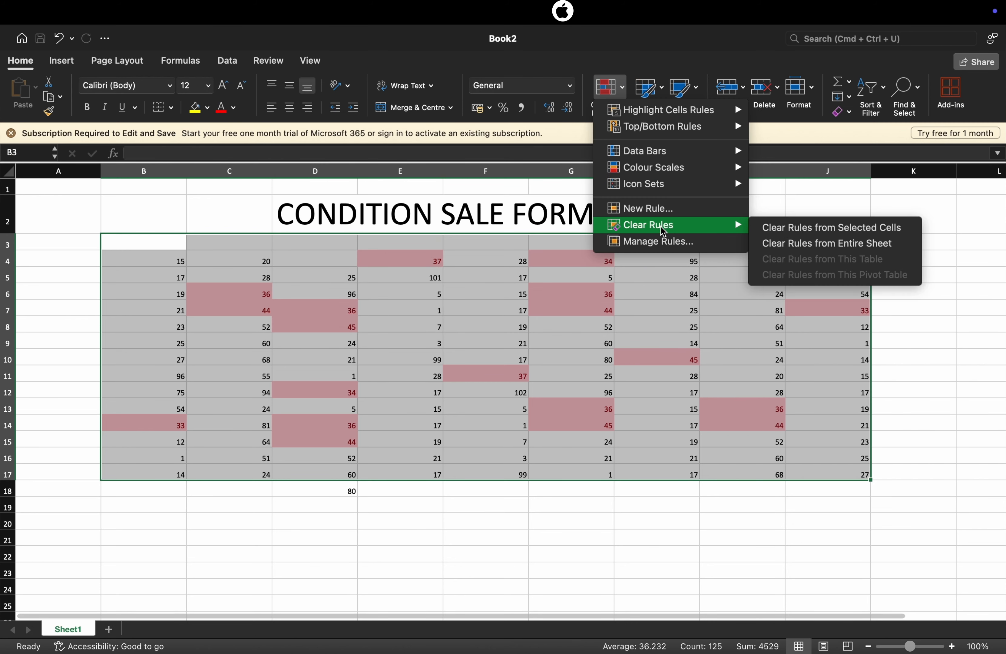
left_click(780, 232)
Highlight duplicate values in B3:J17 using Light Red Fill with Dark Red Text
left_click(610, 98)
mouse_move(662, 106)
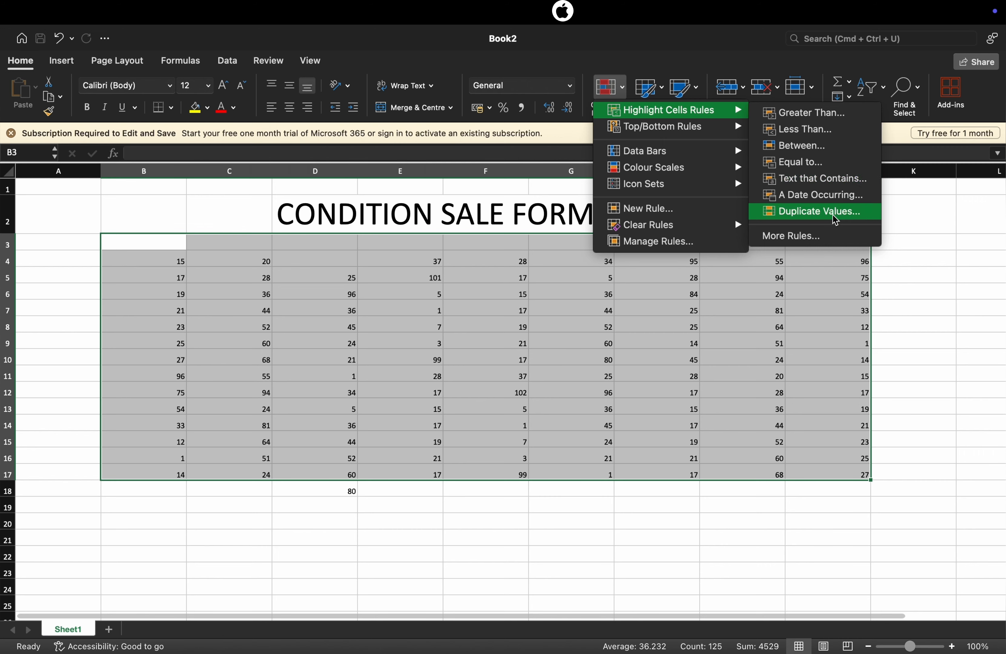
left_click(821, 211)
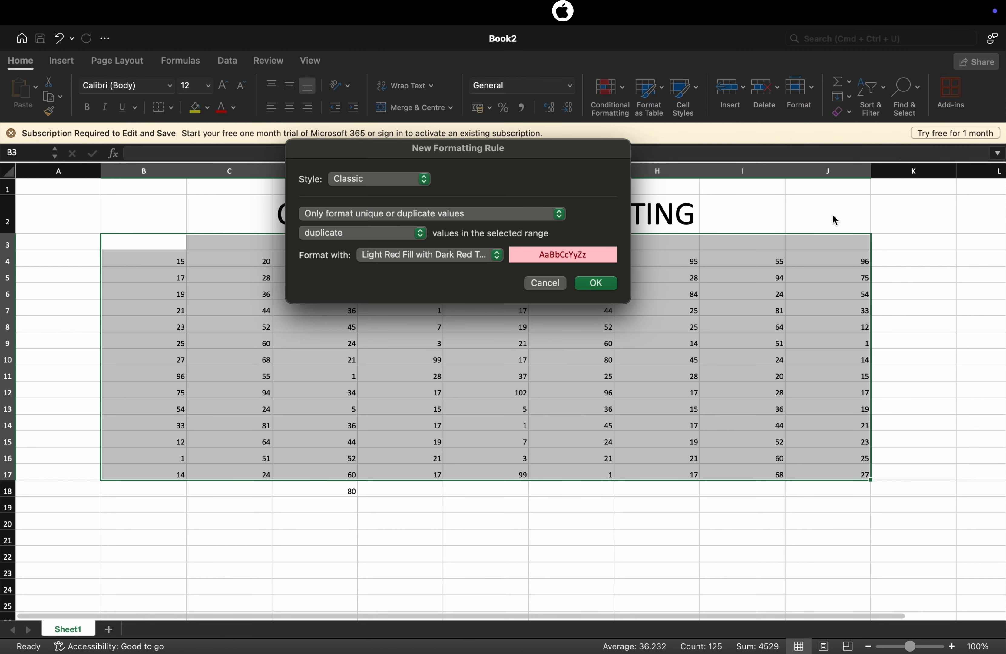
left_click(595, 284)
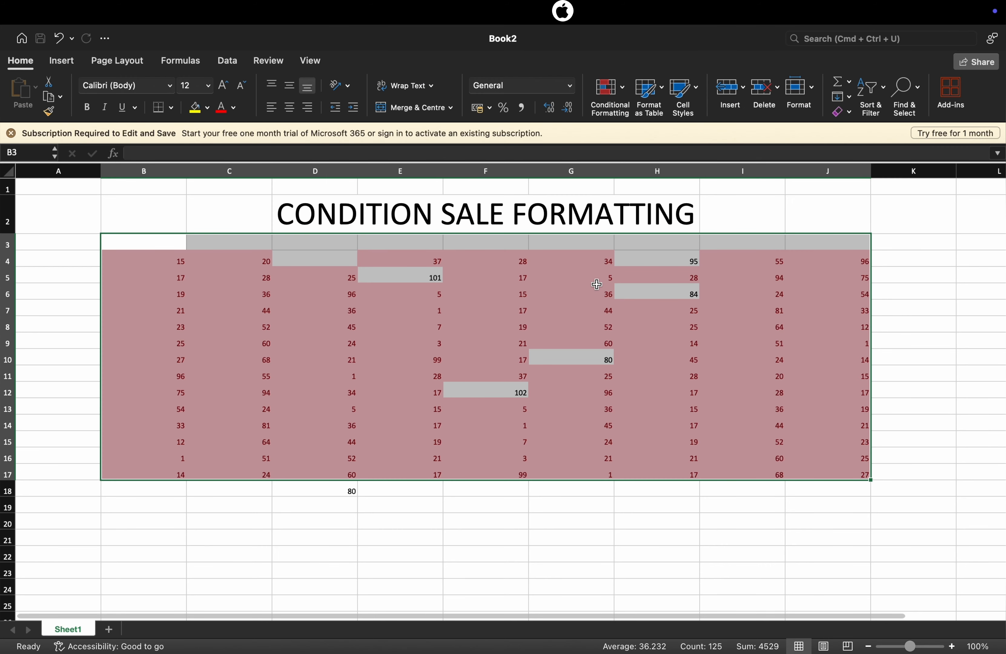
Add a rule highlighting unique values in B3:J17 with Light Red Fill with Dark Red Text
left_click(624, 92)
mouse_move(666, 114)
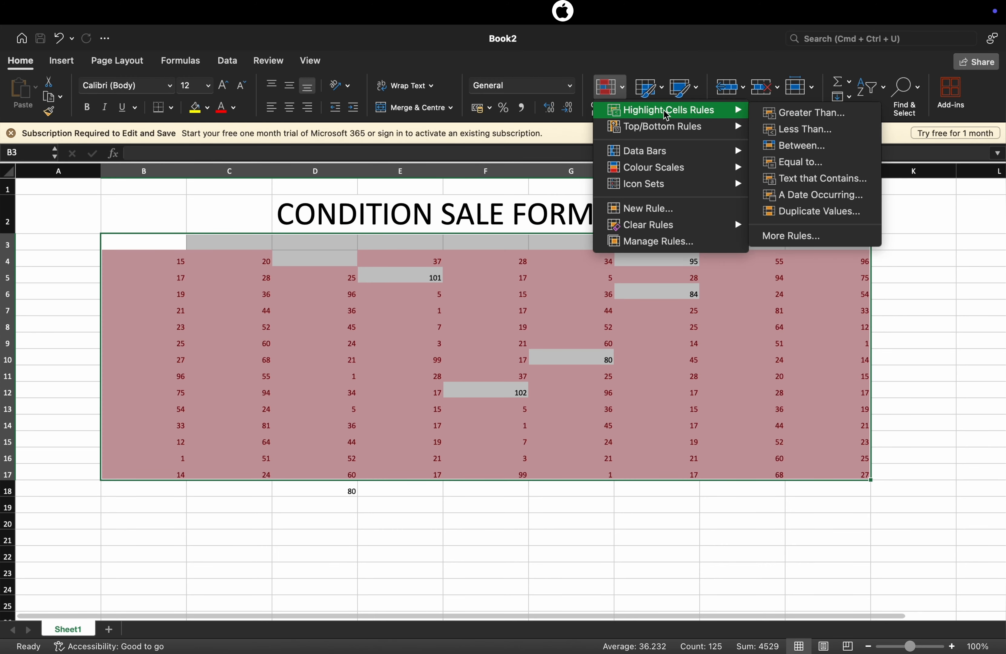
left_click(810, 211)
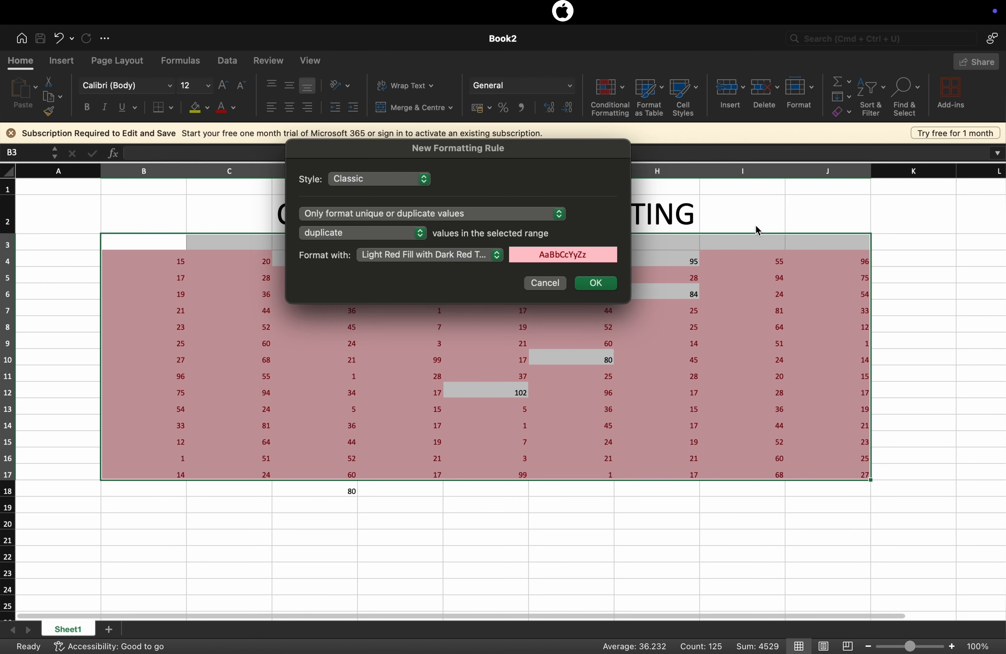
left_click(423, 233)
left_click(382, 252)
left_click(596, 283)
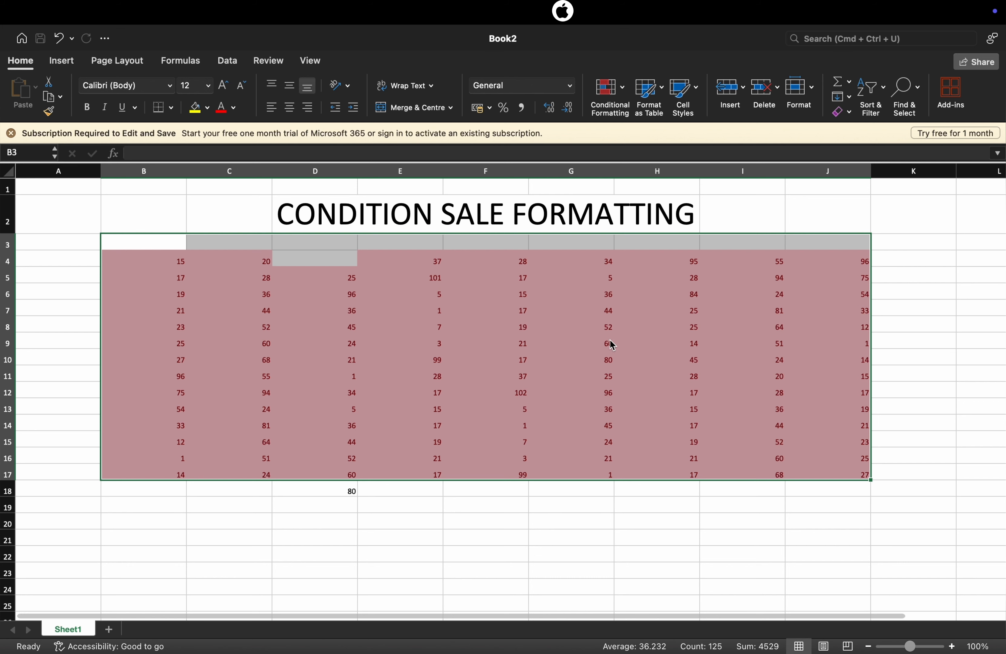
Reselect B3:J17 and clear the duplicate and unique value rules from the selected cells
left_click(797, 344)
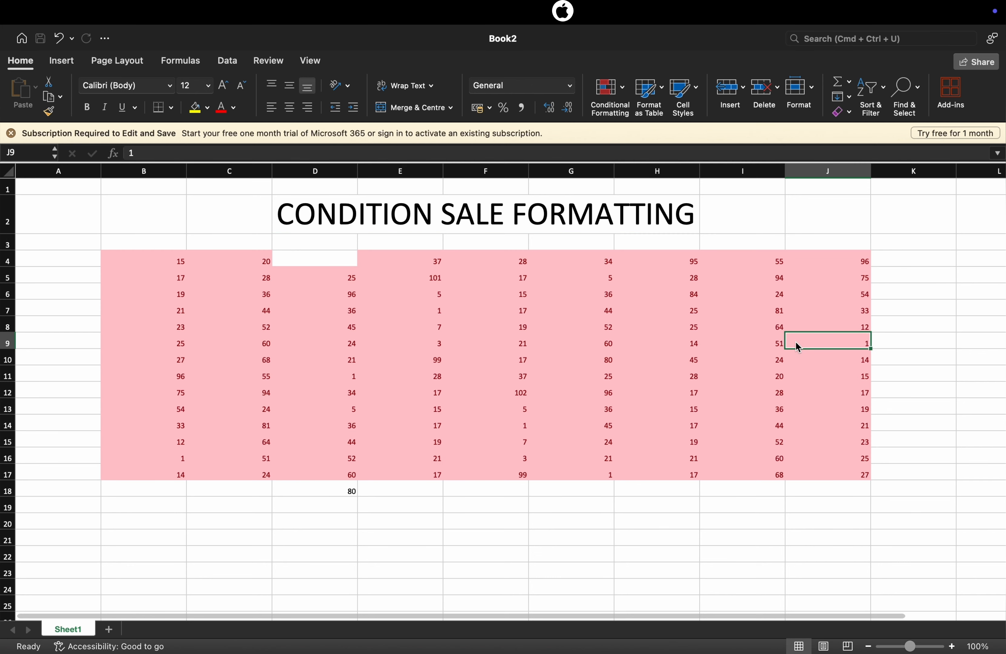
left_click(892, 340)
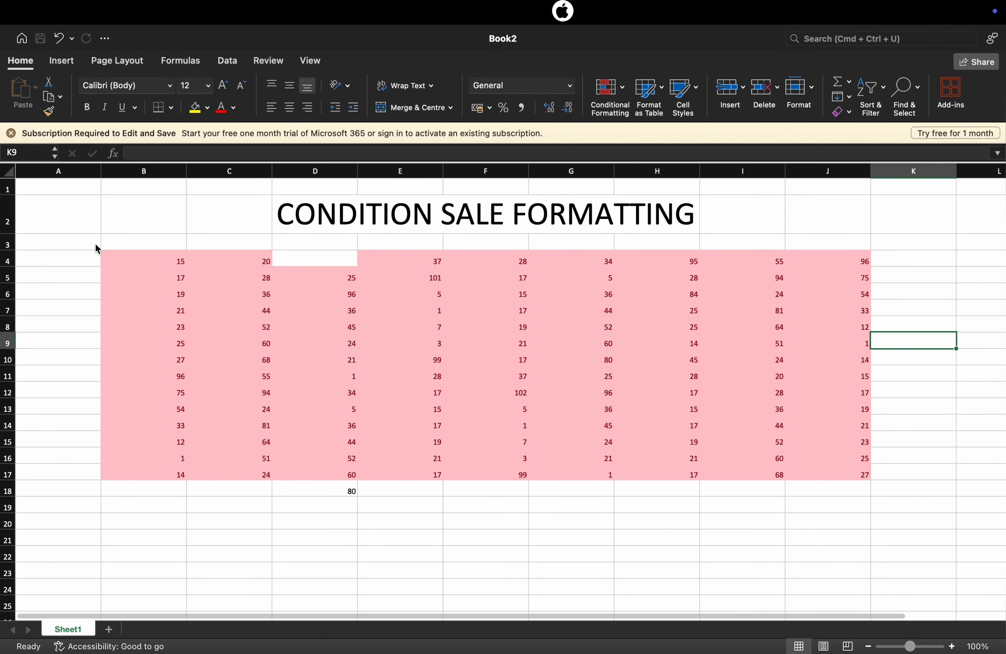
left_click_drag(102, 246, 845, 472)
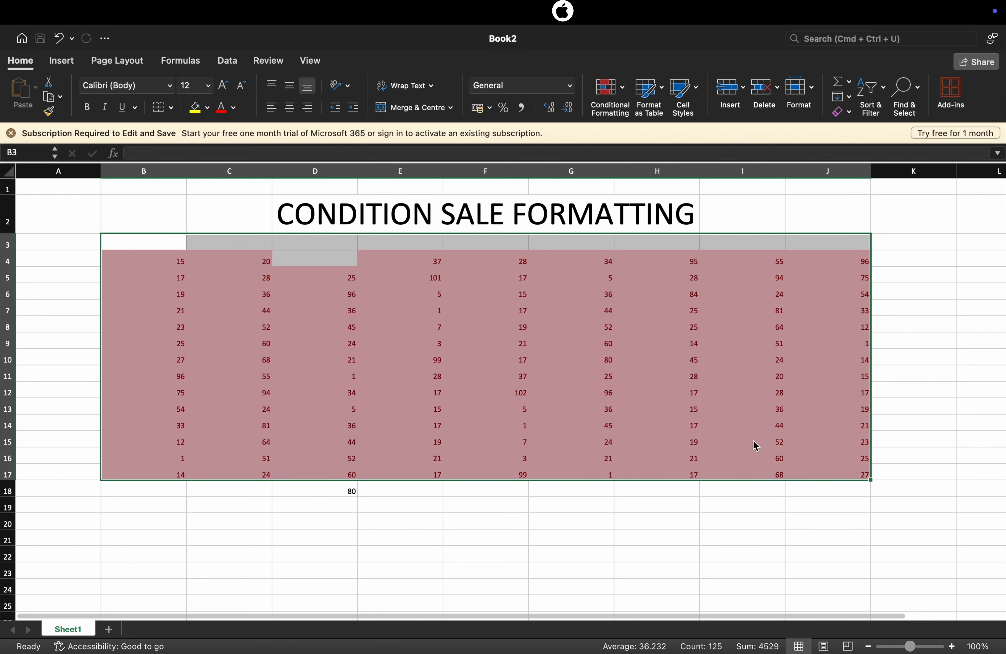
left_click(610, 91)
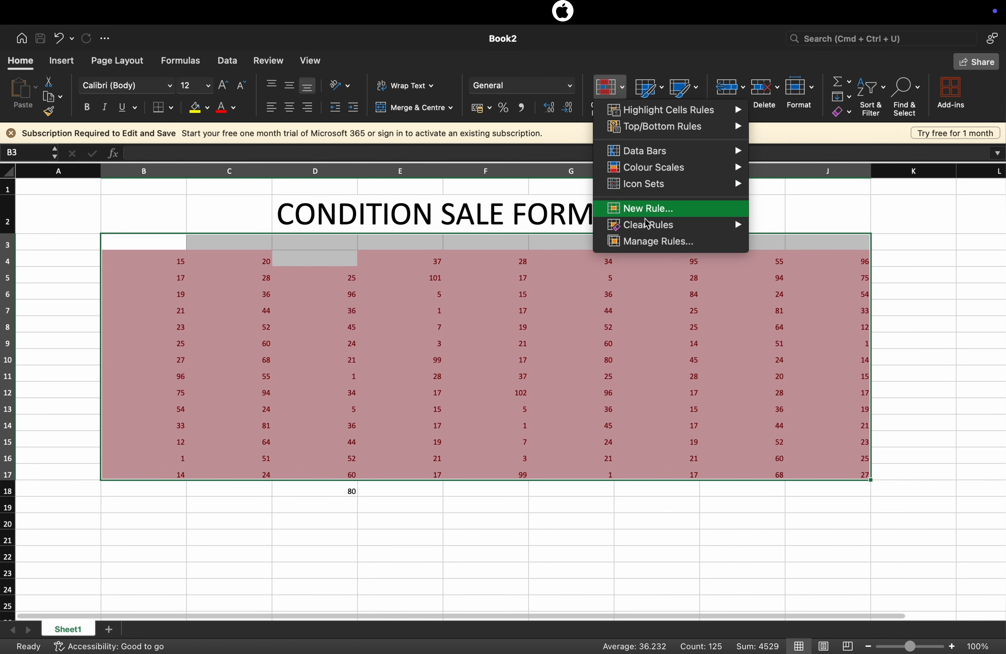
mouse_move(646, 224)
left_click(770, 226)
left_click(616, 93)
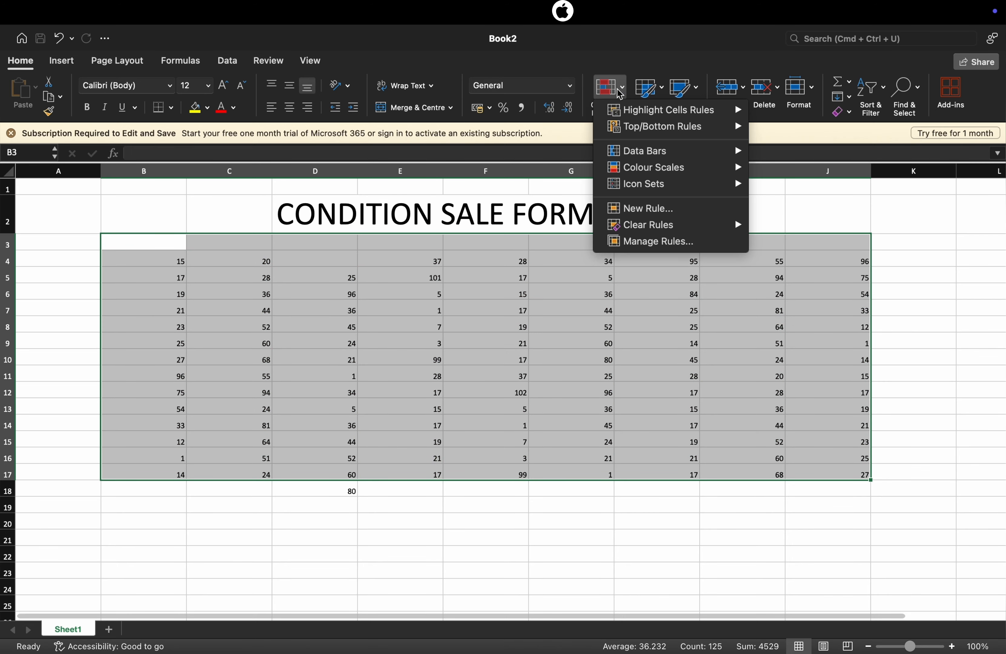
mouse_move(718, 110)
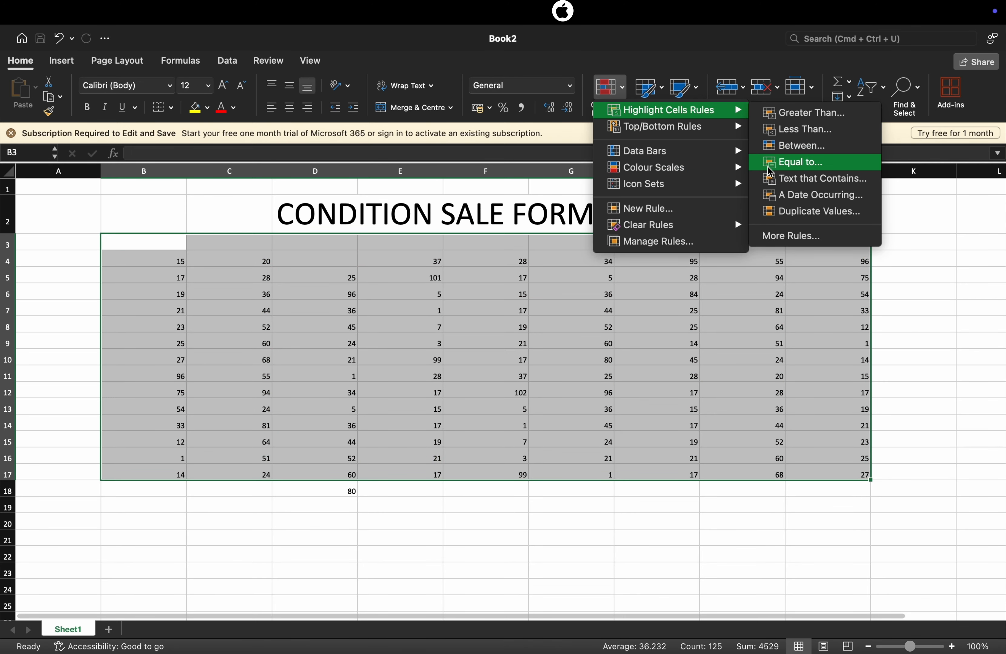
left_click(786, 156)
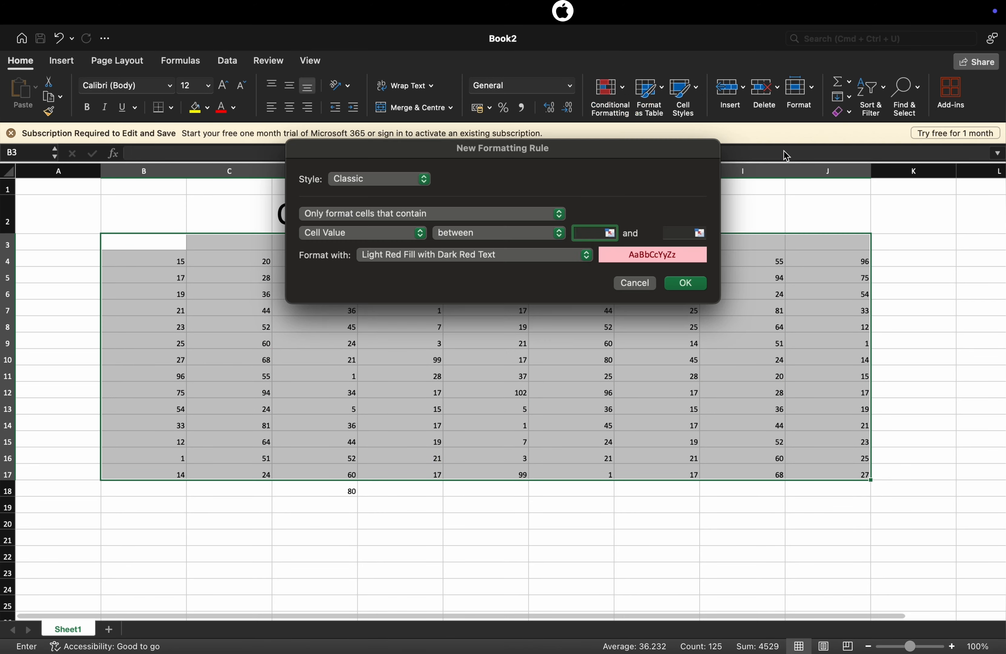
left_click(639, 281)
left_click(608, 92)
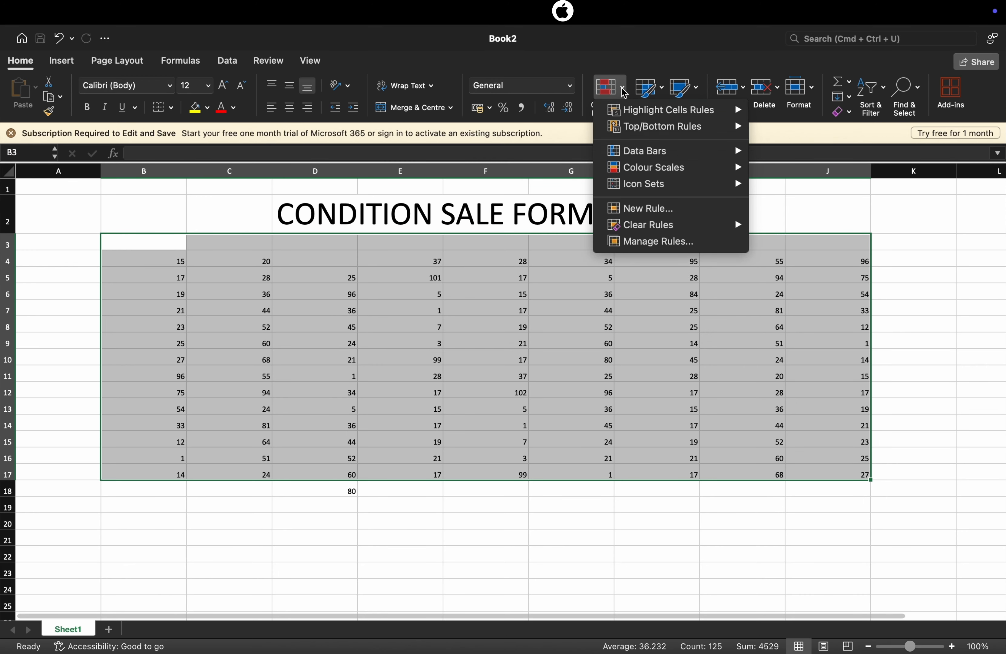
mouse_move(652, 168)
mouse_move(662, 115)
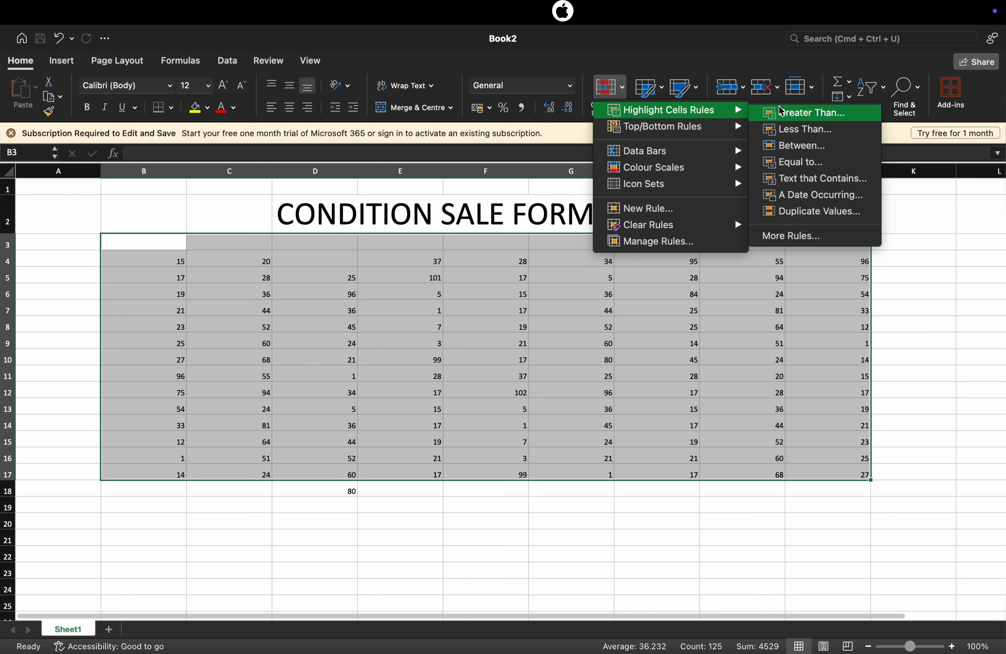
left_click(819, 115)
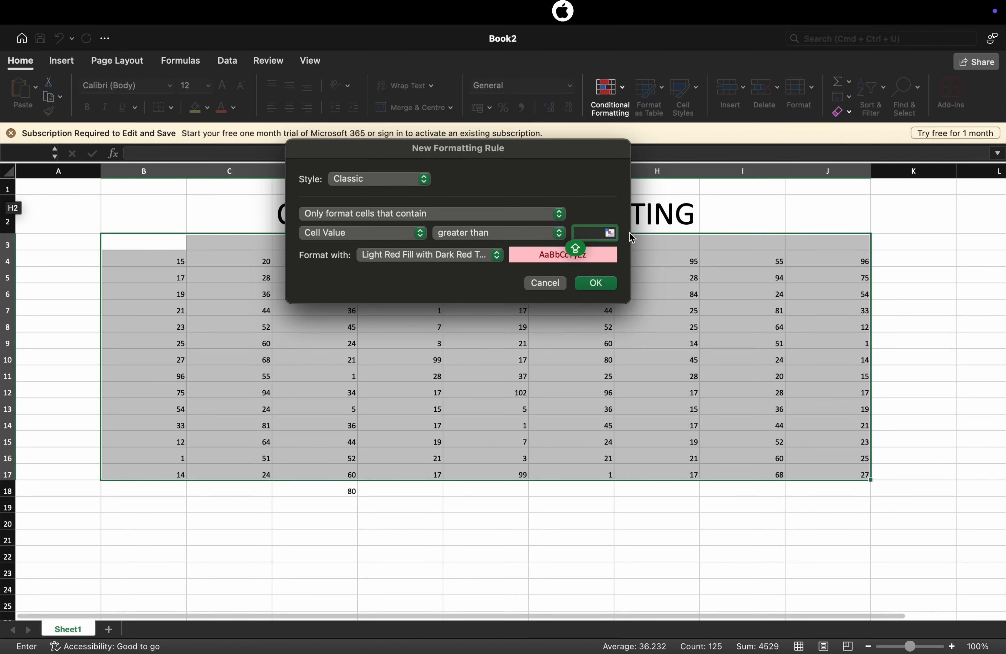
left_click(549, 284)
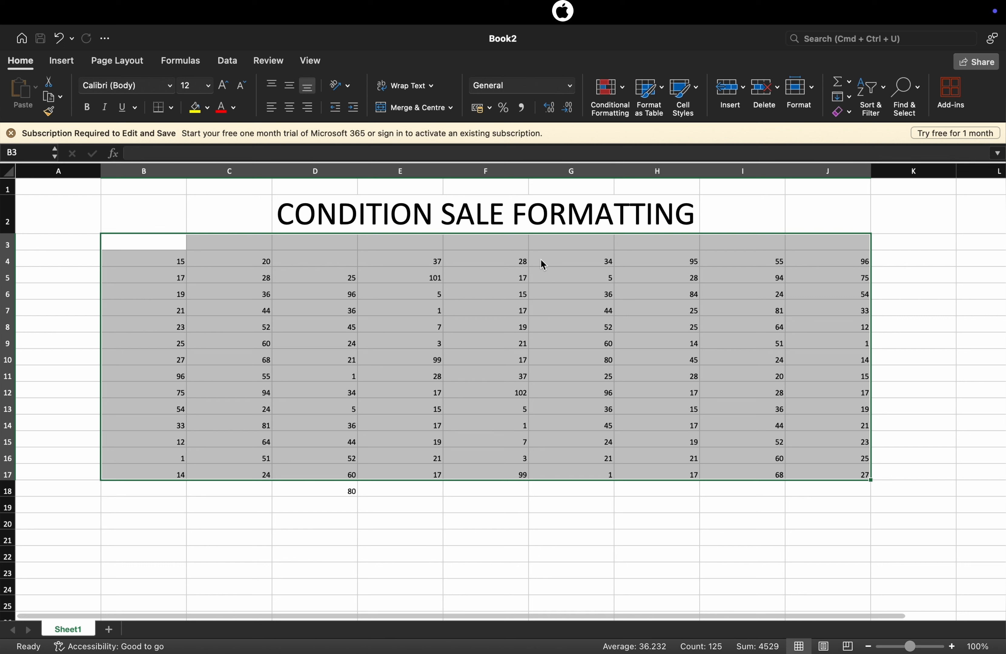